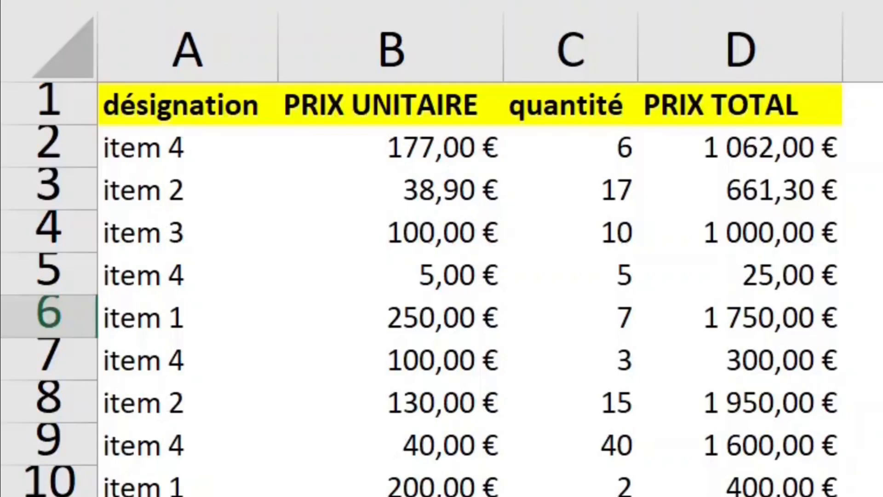
Examine the source data on the DONNEES sheet and the two empty summary tables for total quantities and maximums per item.
{"action": "left_click", "coordinate": [496, 310]}
{"action": "left_click", "coordinate": [504, 330]}
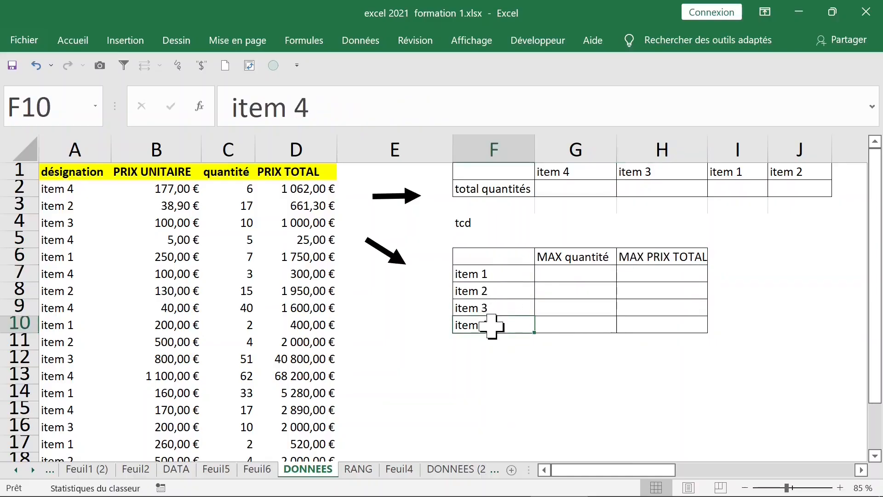
{"action": "left_click", "coordinate": [568, 174]}
{"action": "left_click", "coordinate": [638, 172]}
{"action": "left_click", "coordinate": [735, 173]}
{"action": "left_click", "coordinate": [793, 173]}
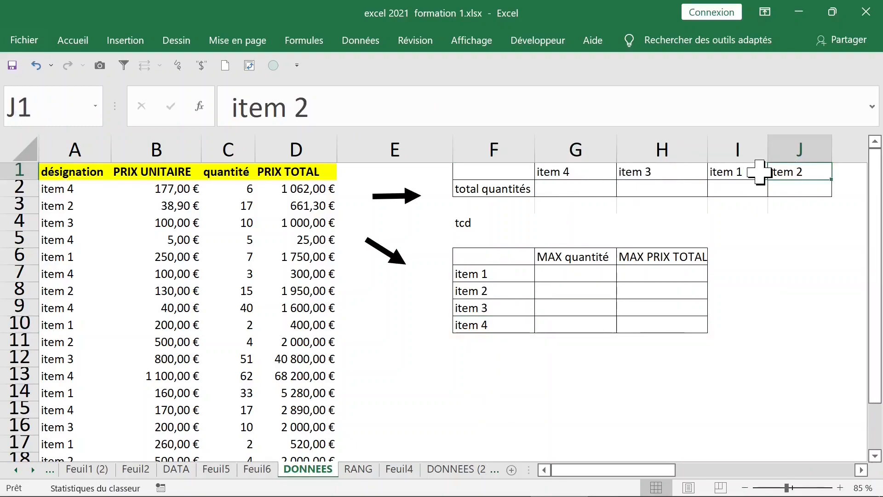
{"action": "left_click", "coordinate": [293, 194]}
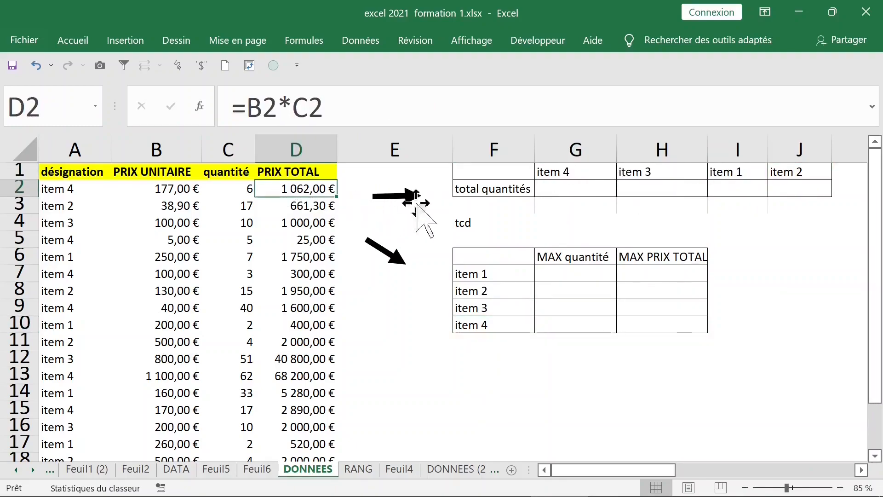
{"action": "left_click", "coordinate": [537, 221]}
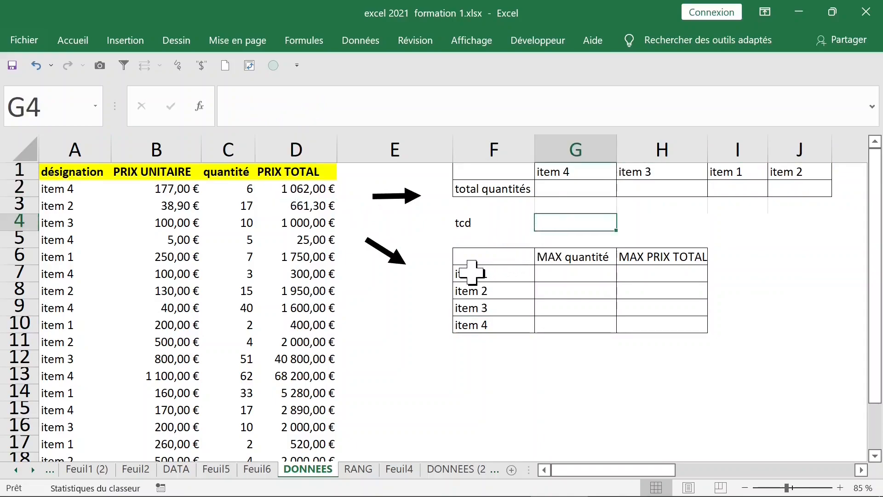
{"action": "left_click", "coordinate": [681, 220]}
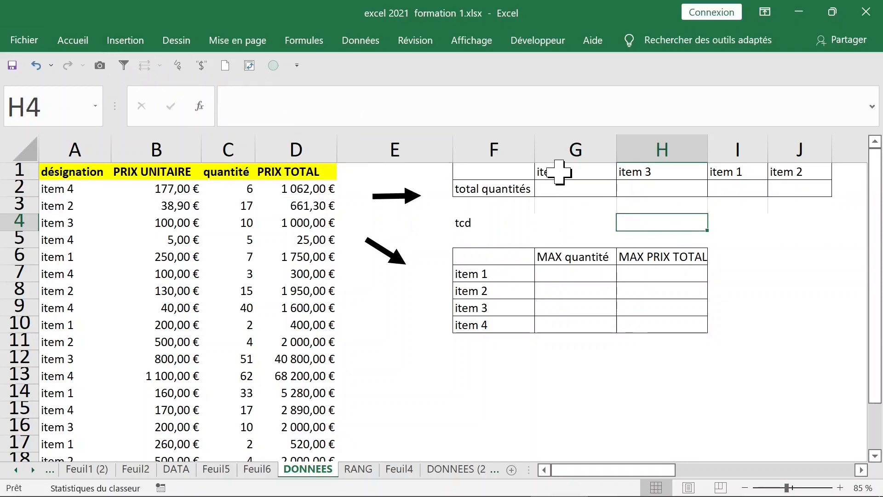
{"action": "left_click", "coordinate": [586, 186]}
{"action": "key", "text": "Right"}
{"action": "key", "text": "Right"}
{"action": "key", "text": "Right"}
{"action": "key", "text": "Right"}
{"action": "key", "text": "Right"}
{"action": "key", "text": "Right"}
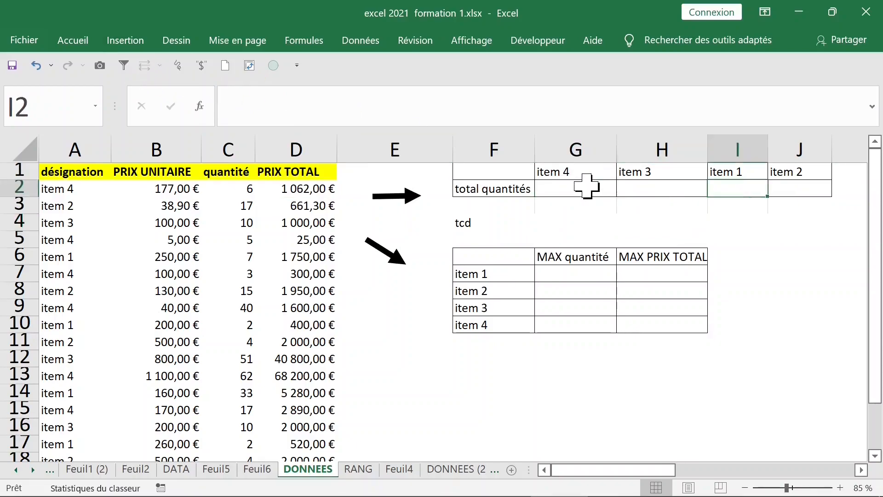
{"action": "left_click", "coordinate": [587, 186]}
{"action": "key", "text": "Left"}
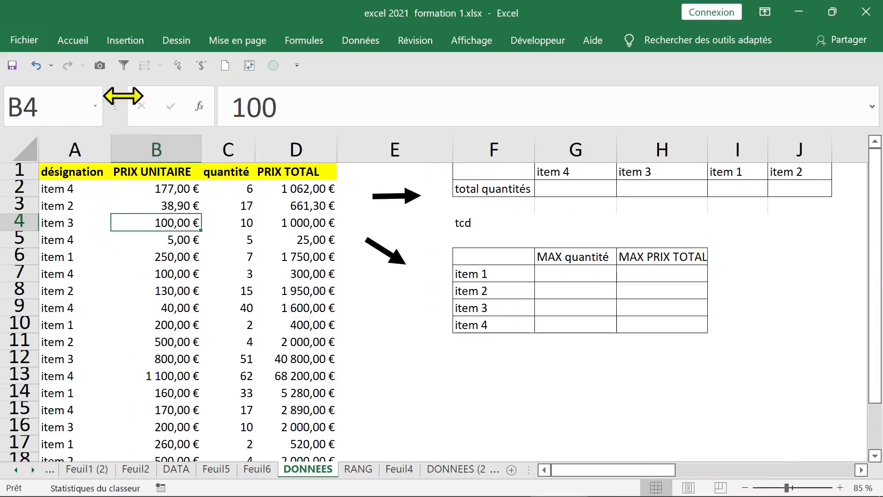
Insert a pivot table on a new worksheet from the range DONNEES!$A$1:$D$18.
{"action": "left_click", "coordinate": [111, 43]}
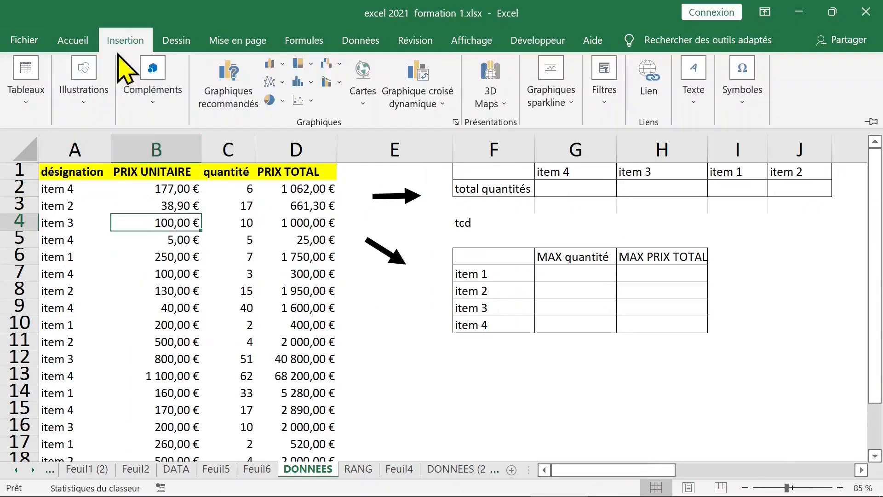
{"action": "left_click", "coordinate": [40, 83]}
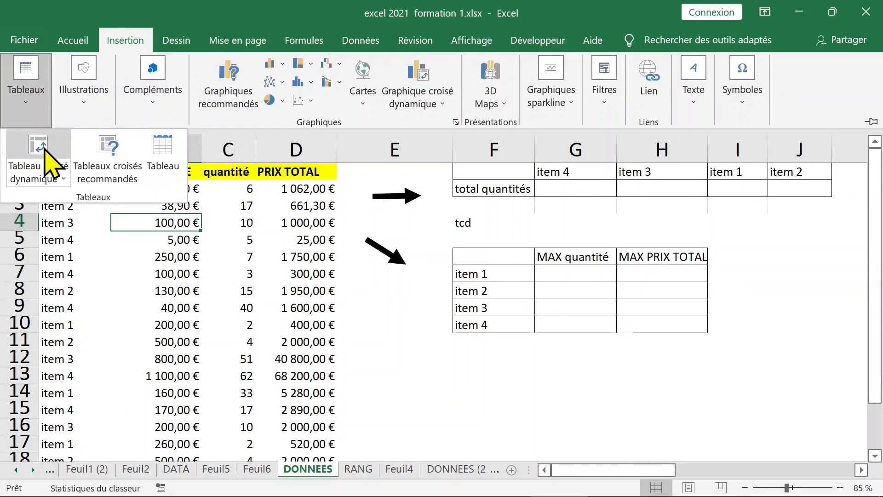
{"action": "left_click", "coordinate": [41, 164]}
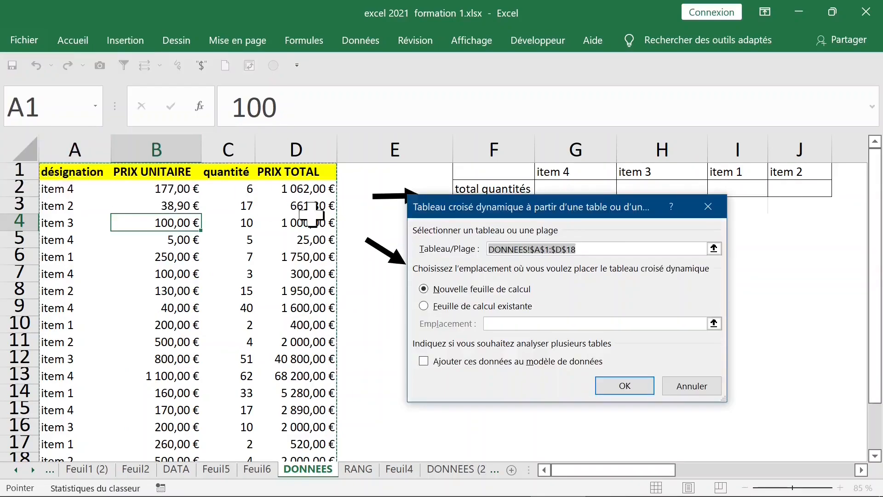
{"action": "left_click", "coordinate": [624, 387]}
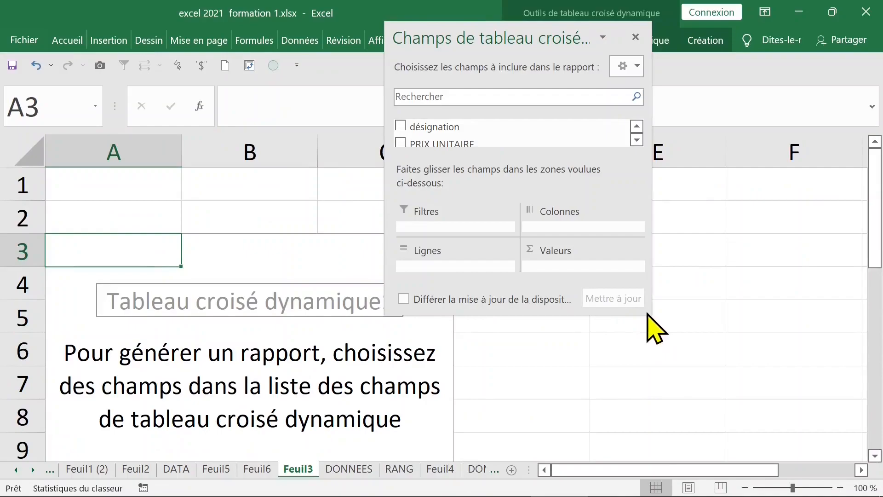
Enlarge the pivot table field list and arrange its fields and areas sections side by side.
{"action": "left_click_drag", "start_coordinate": [644, 302], "coordinate": [795, 416]}
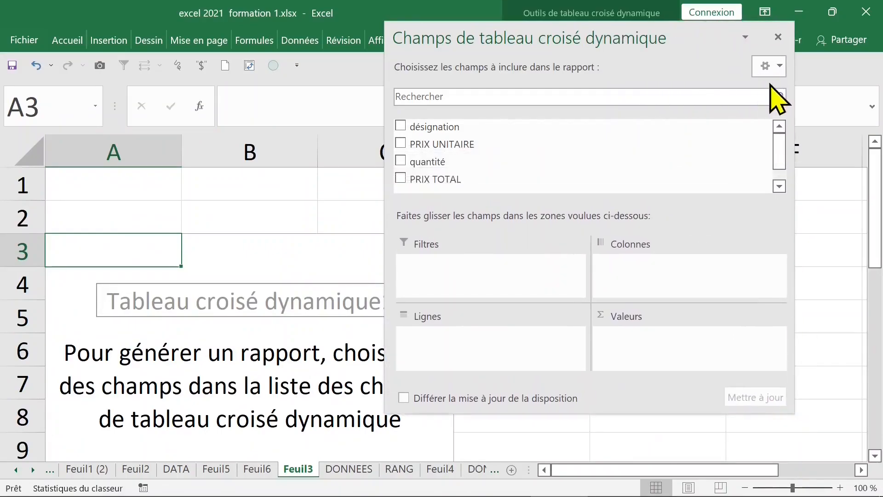
{"action": "left_click", "coordinate": [779, 66]}
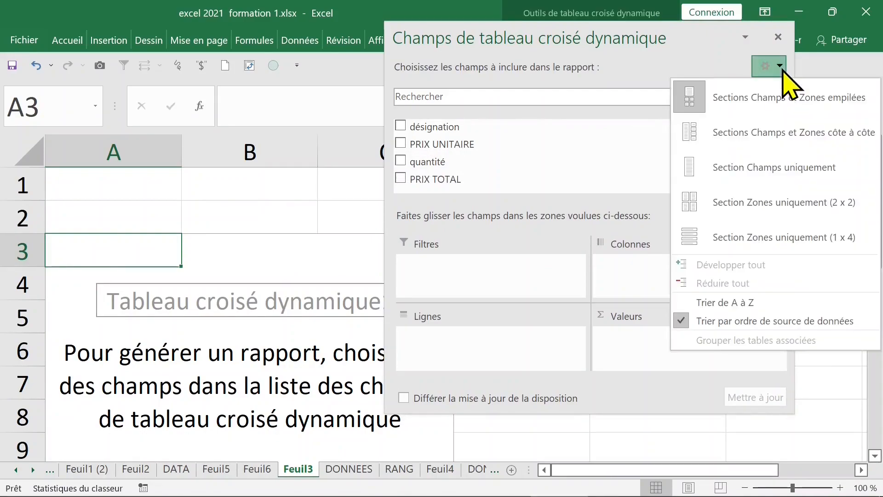
{"action": "left_click", "coordinate": [720, 131]}
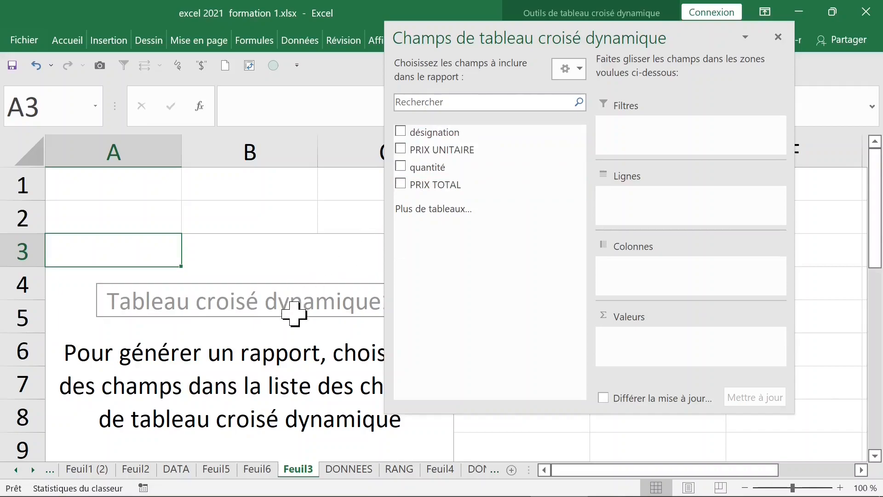
{"action": "left_click", "coordinate": [294, 314]}
Copy the range E1:J12 containing the empty summary tables from the DONNEES sheet.
{"action": "left_click", "coordinate": [348, 469]}
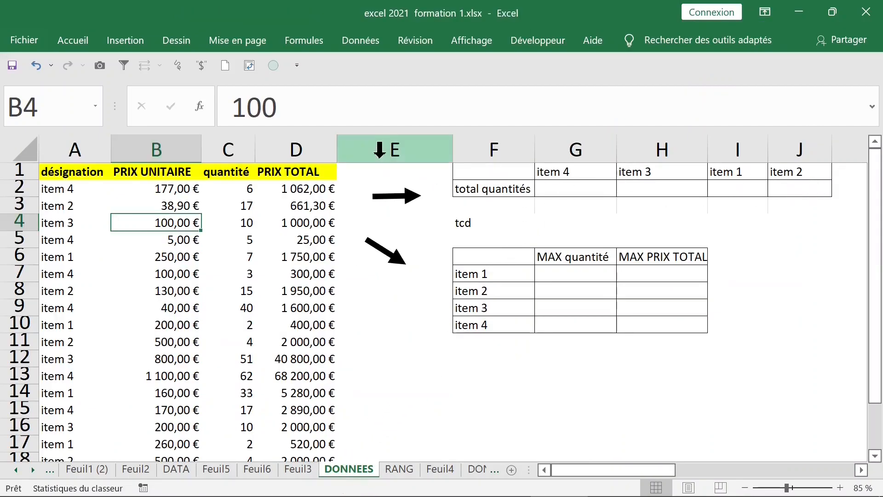
{"action": "left_click", "coordinate": [424, 169]}
{"action": "left_click_drag", "start_coordinate": [423, 169], "coordinate": [796, 357]}
{"action": "right_click", "coordinate": [588, 212]}
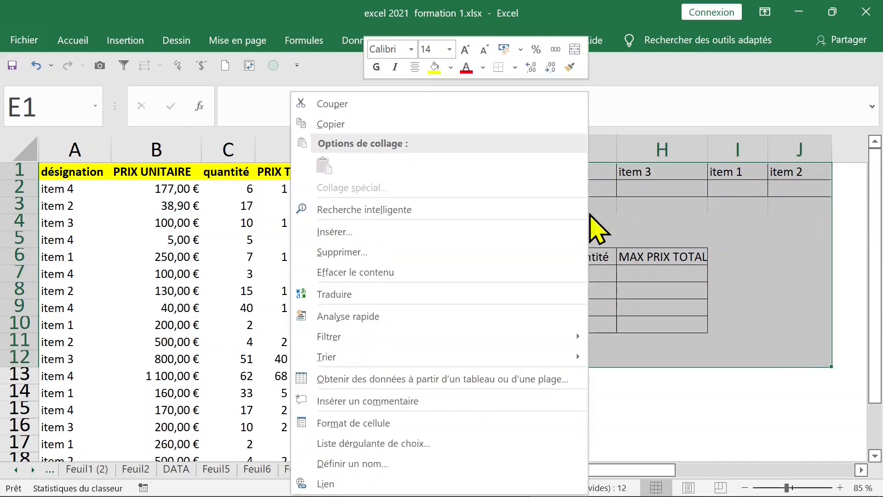
{"action": "left_click", "coordinate": [395, 129]}
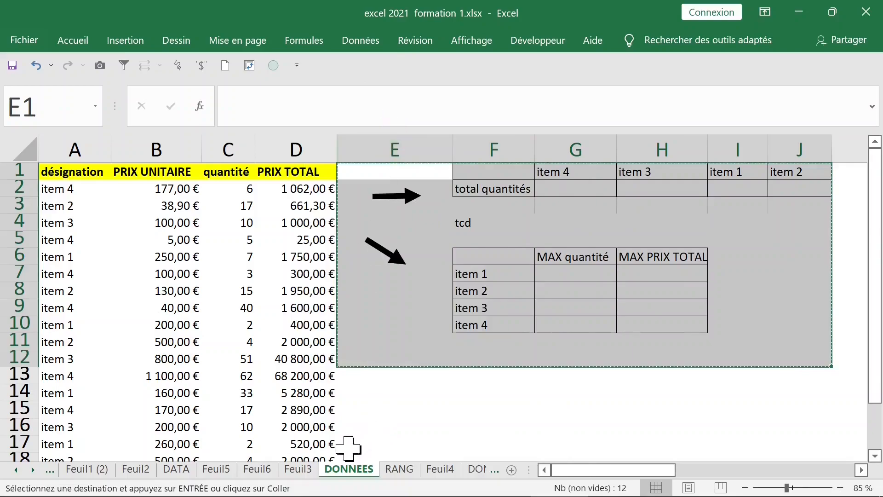
Close the field list on Feuil3 and paste the copied summary tables as values only at cell F2.
{"action": "left_click", "coordinate": [298, 469]}
{"action": "left_click", "coordinate": [778, 37]}
{"action": "left_click", "coordinate": [794, 217]}
{"action": "left_click", "coordinate": [72, 40]}
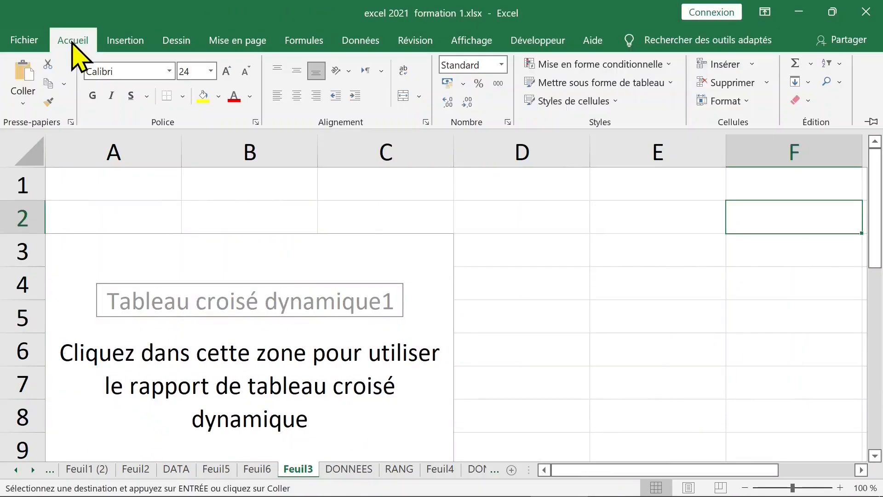
{"action": "left_click", "coordinate": [27, 105]}
{"action": "left_click", "coordinate": [67, 282]}
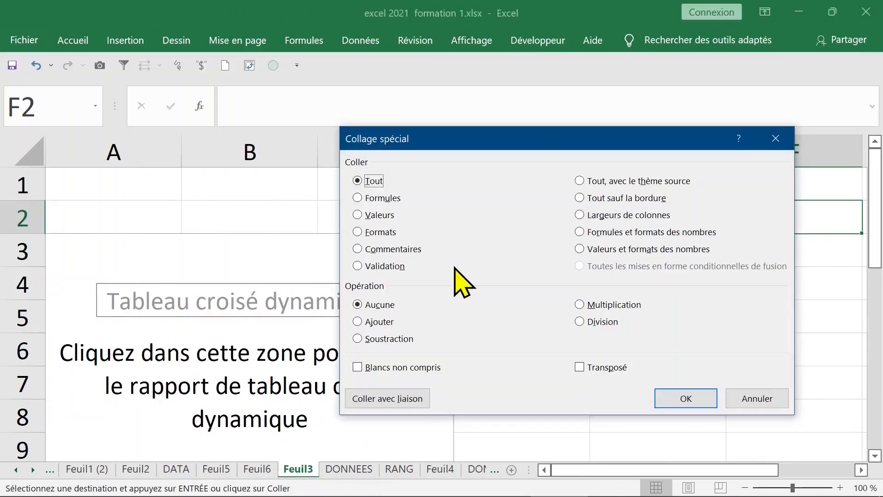
{"action": "key", "text": "v"}
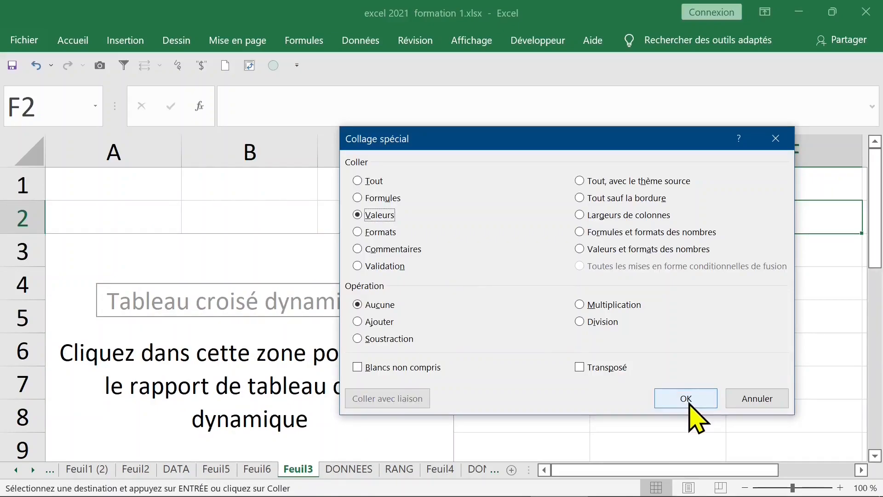
{"action": "left_click", "coordinate": [685, 398]}
{"action": "left_click", "coordinate": [650, 318]}
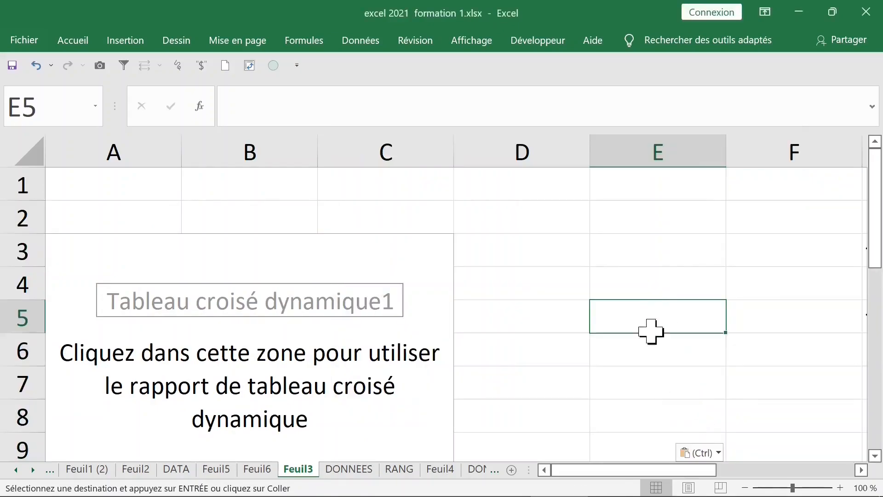
Narrow columns H to K together so they just fit the item headings.
{"action": "left_click", "coordinate": [736, 469]}
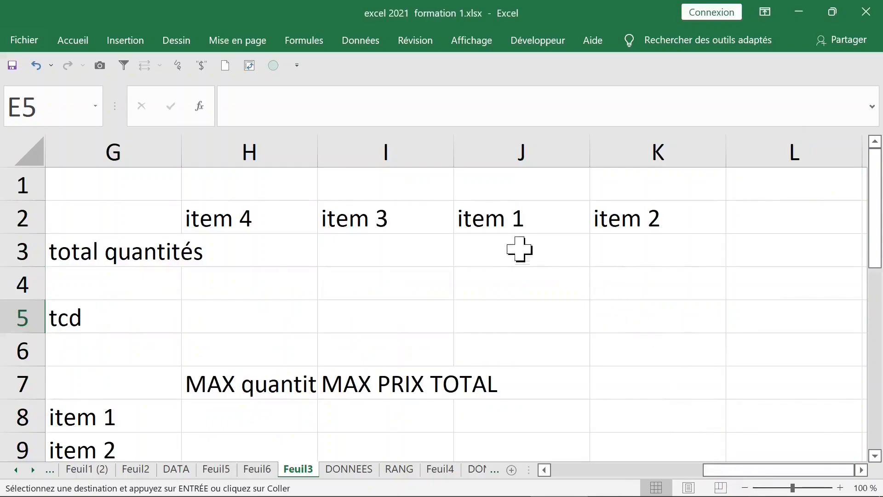
{"action": "left_click", "coordinate": [279, 210]}
{"action": "left_click_drag", "start_coordinate": [288, 159], "coordinate": [674, 182]}
{"action": "left_click_drag", "start_coordinate": [589, 152], "coordinate": [531, 152]}
{"action": "left_click", "coordinate": [244, 218]}
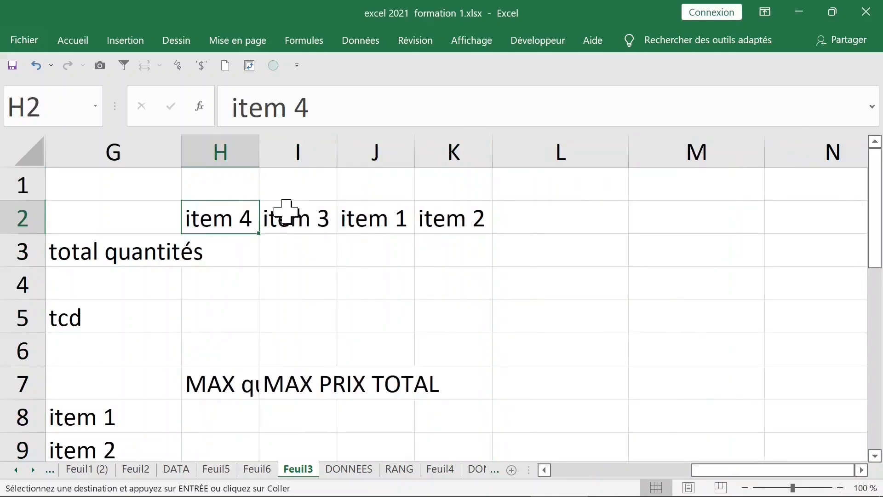
Narrow the empty columns E and F to bring the pasted tables closer to the pivot table.
{"action": "key", "text": "Left"}
{"action": "key", "text": "Left"}
{"action": "key", "text": "Left"}
{"action": "key", "text": "Left"}
{"action": "key", "text": "Left"}
{"action": "key", "text": "Left"}
{"action": "key", "text": "Left"}
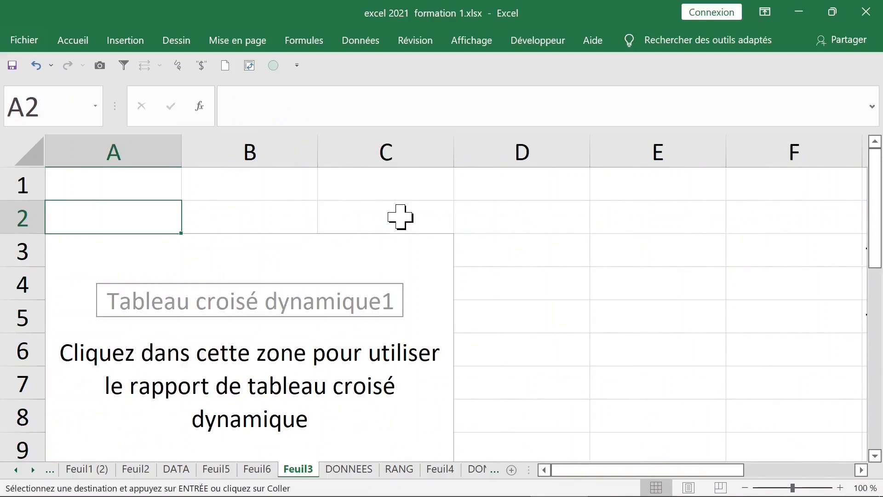
{"action": "left_click", "coordinate": [640, 156]}
{"action": "left_click_drag", "start_coordinate": [728, 150], "coordinate": [624, 145]}
{"action": "left_click", "coordinate": [739, 138]}
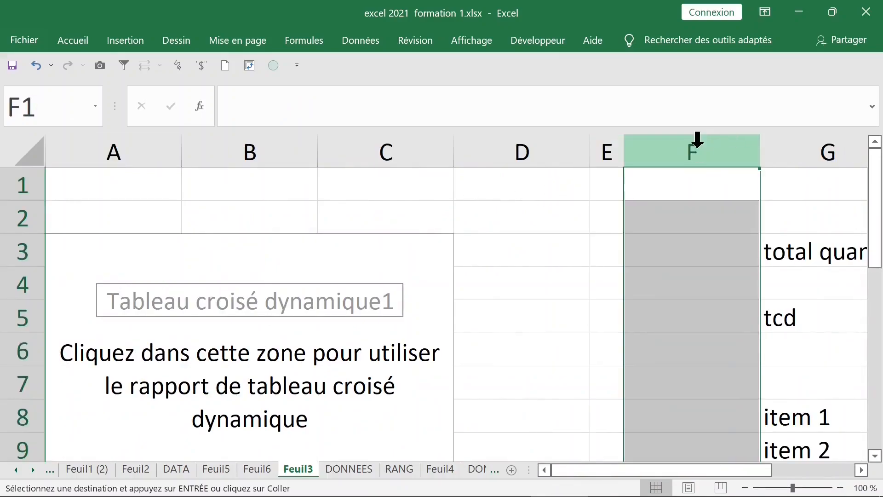
{"action": "left_click_drag", "start_coordinate": [755, 149], "coordinate": [666, 161]}
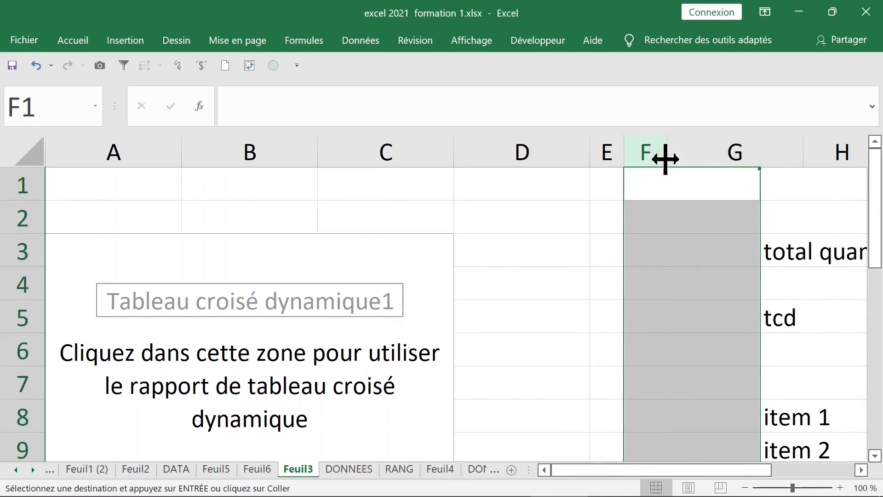
{"action": "left_click", "coordinate": [714, 250]}
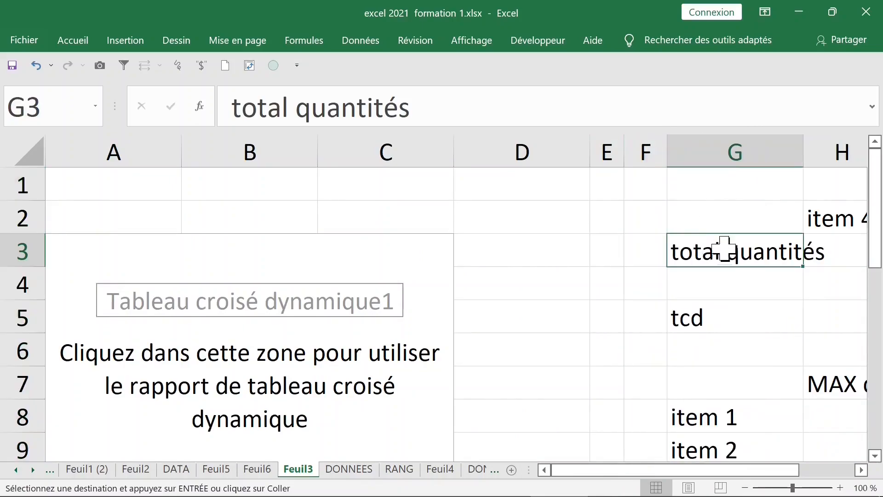
Show the pivot table's field list again and place the désignation field in the columns area.
{"action": "left_click", "coordinate": [231, 327]}
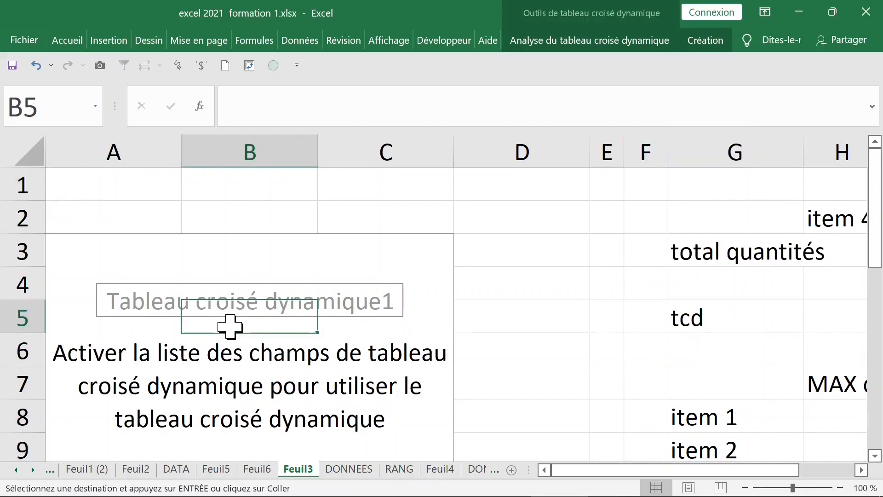
{"action": "right_click", "coordinate": [217, 320]}
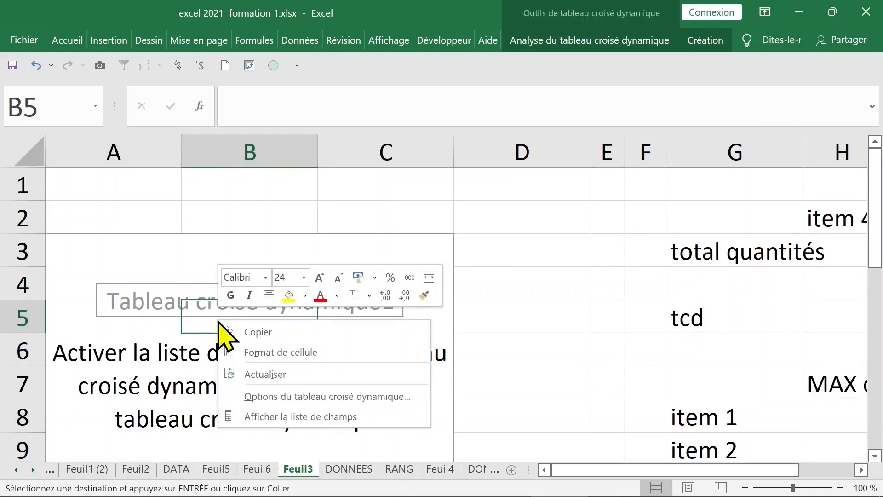
{"action": "left_click", "coordinate": [304, 416]}
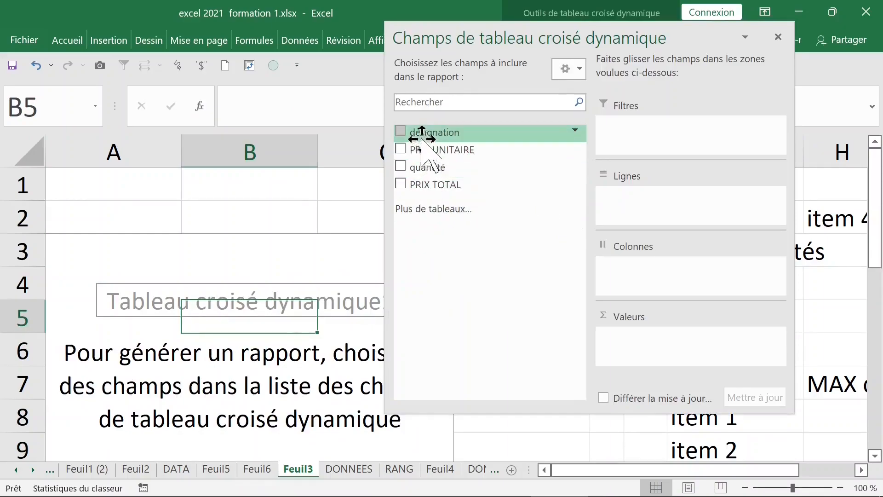
{"action": "left_click", "coordinate": [401, 131]}
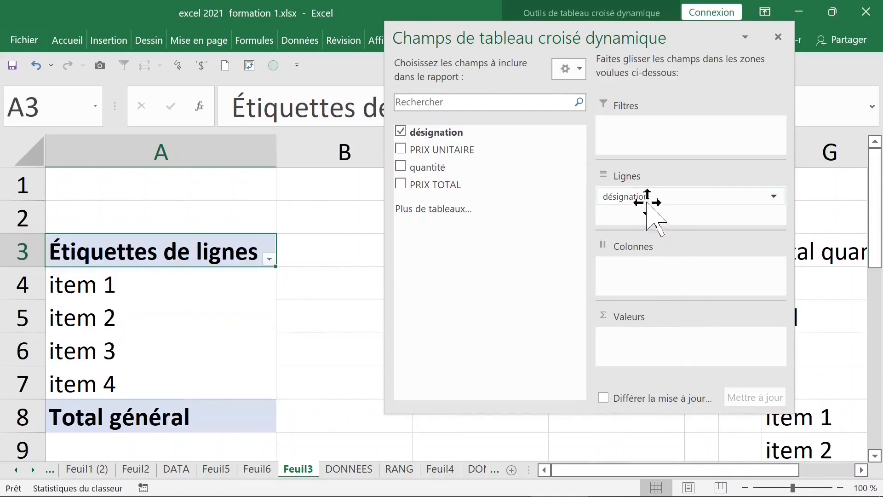
{"action": "left_click_drag", "start_coordinate": [646, 198], "coordinate": [652, 260]}
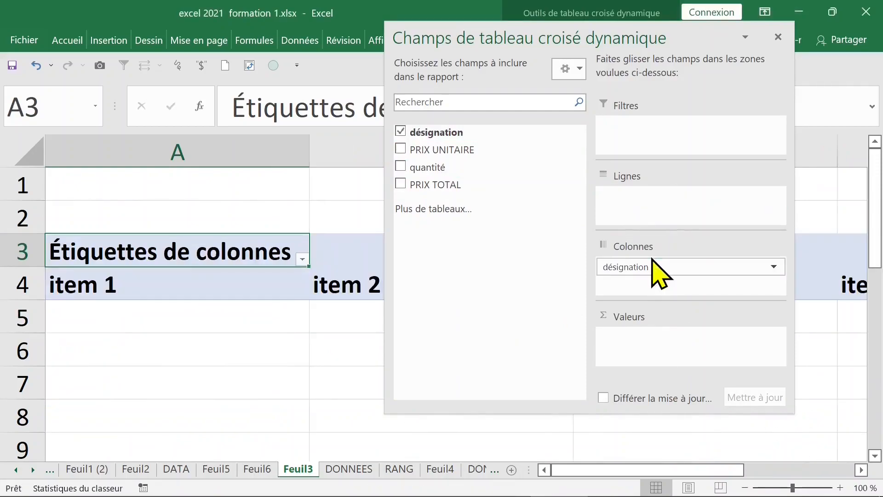
Add quantité to the pivot table's values as a sum and close the field list.
{"action": "left_click", "coordinate": [402, 167]}
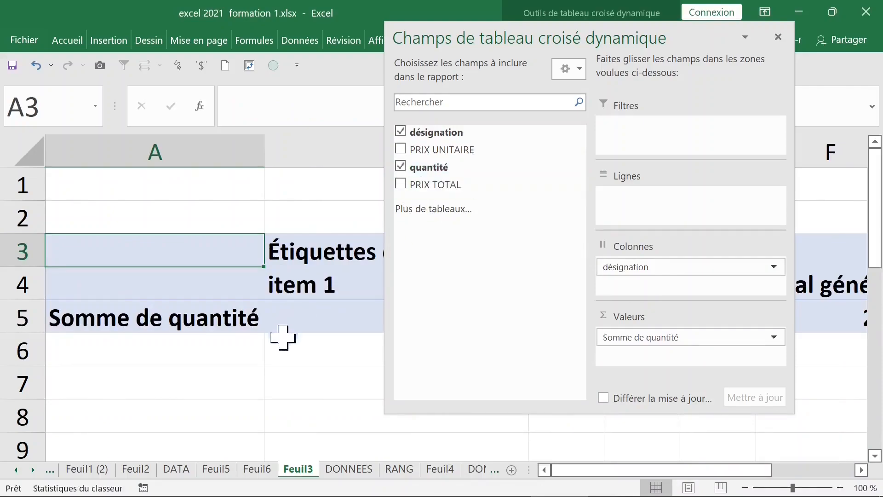
{"action": "left_click", "coordinate": [276, 361]}
{"action": "left_click", "coordinate": [366, 318]}
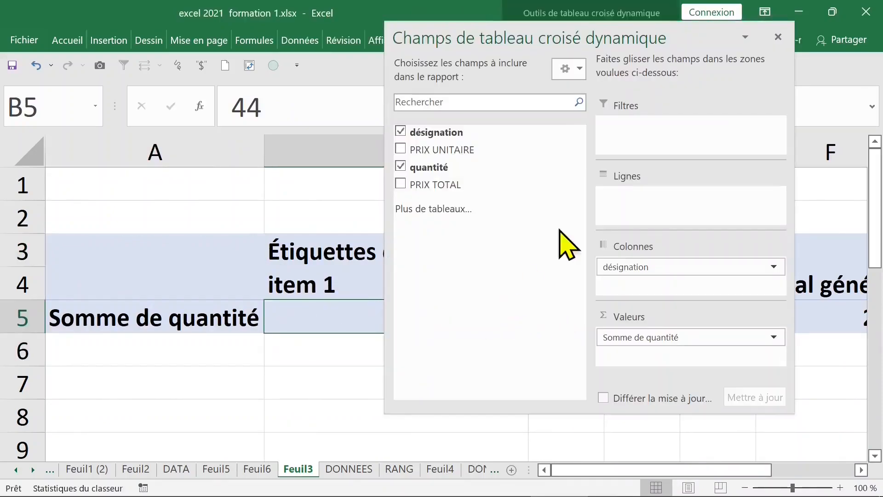
{"action": "left_click", "coordinate": [778, 36]}
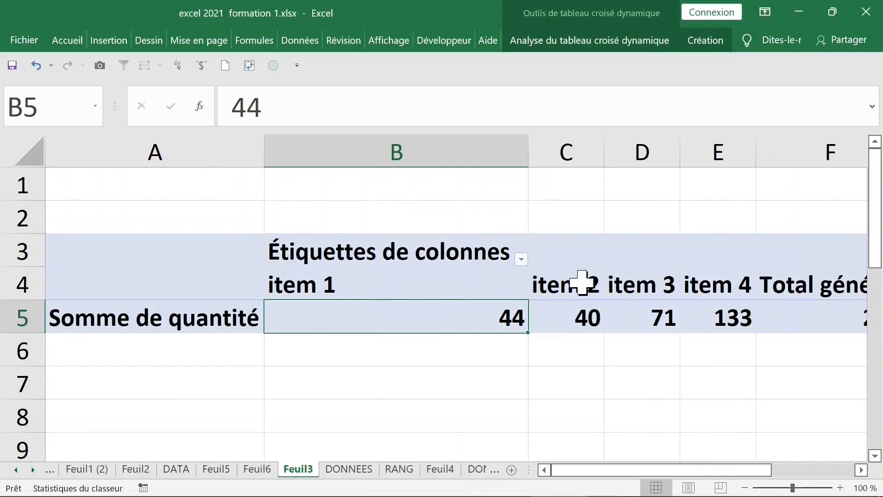
Change the pivot table's report layout so the désignation field name replaces the generic column label.
{"action": "left_click", "coordinate": [512, 287]}
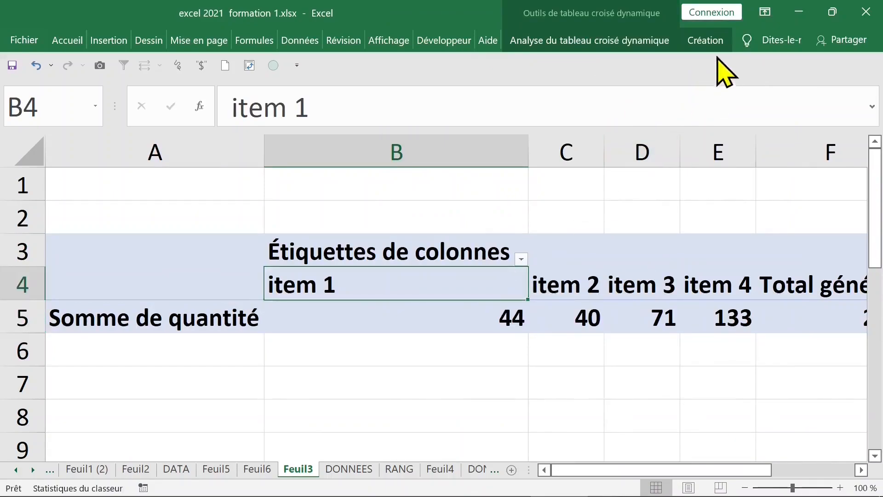
{"action": "left_click", "coordinate": [701, 43]}
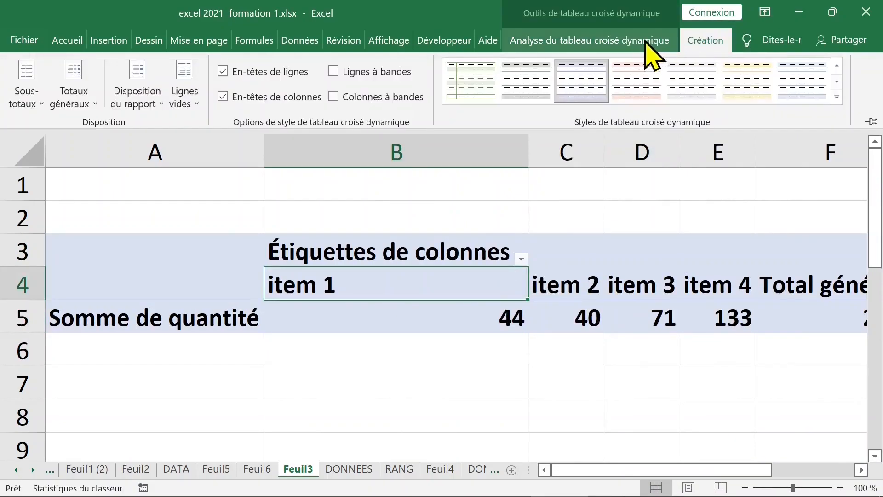
{"action": "left_click", "coordinate": [178, 105]}
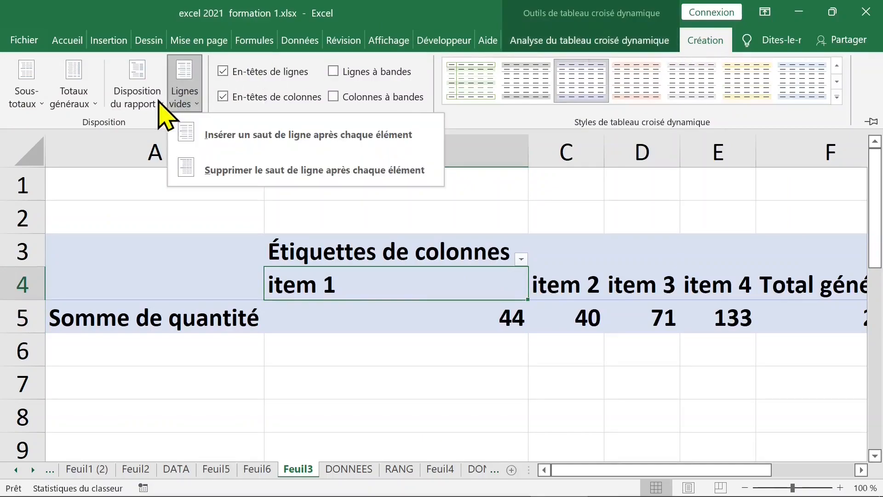
{"action": "left_click", "coordinate": [159, 103]}
{"action": "left_click", "coordinate": [213, 205]}
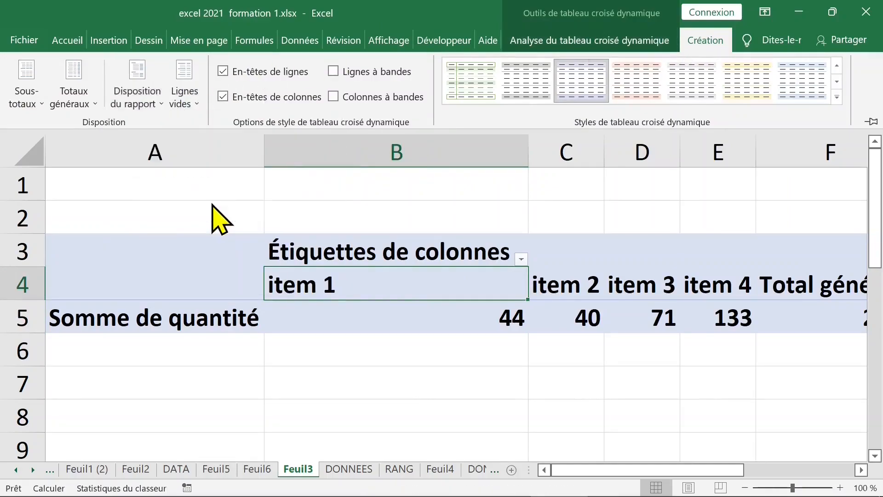
{"action": "left_click", "coordinate": [527, 274]}
{"action": "left_click", "coordinate": [474, 277]}
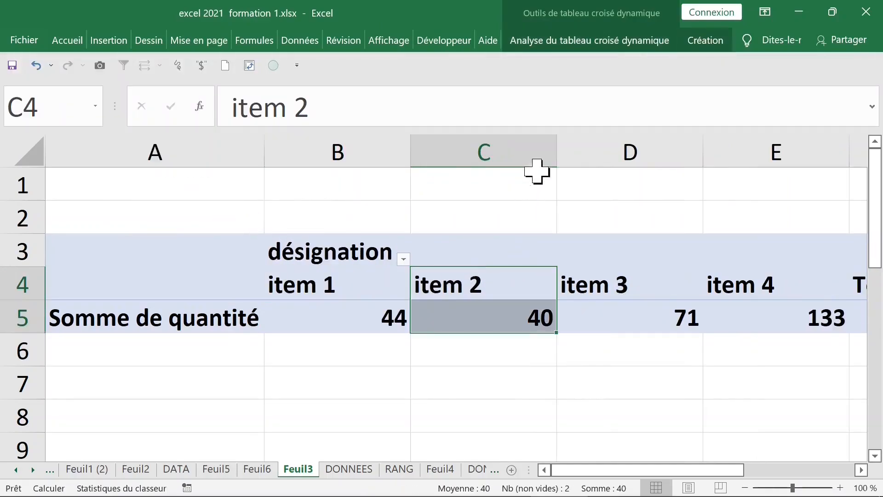
Narrow pivot table columns C to E to fit their item headings.
{"action": "double_click", "coordinate": [557, 150]}
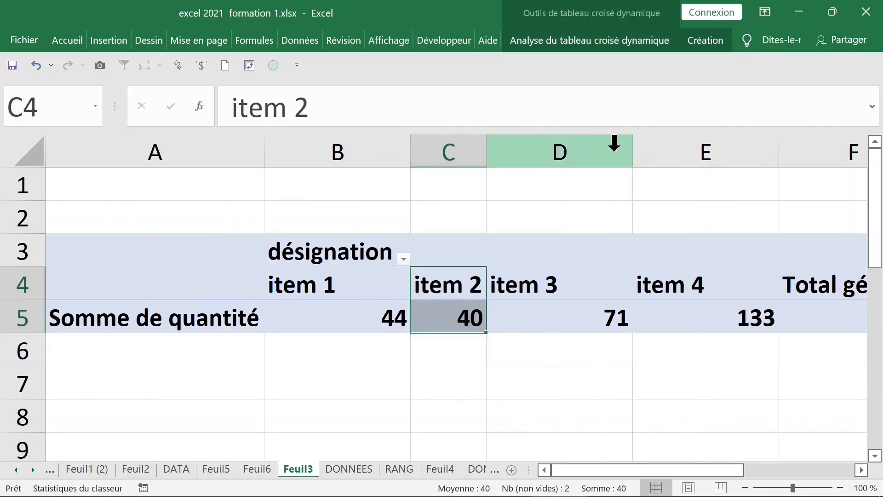
{"action": "double_click", "coordinate": [629, 152]}
{"action": "left_click", "coordinate": [708, 155]}
{"action": "double_click", "coordinate": [707, 155]}
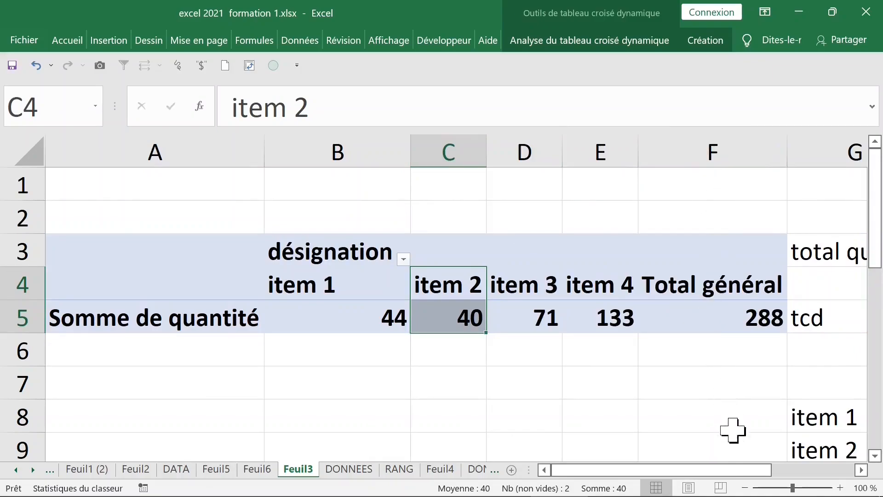
Move item 4 to the first position in the pivot table and item 3 to the second, following the pasted table's headings.
{"action": "left_click_drag", "start_coordinate": [760, 469], "coordinate": [809, 468]}
{"action": "left_click_drag", "start_coordinate": [743, 469], "coordinate": [672, 470]}
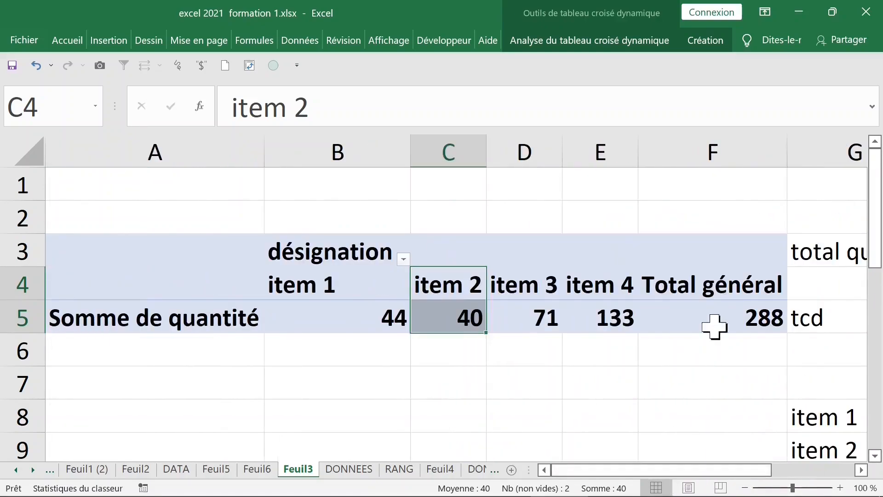
{"action": "left_click", "coordinate": [615, 283]}
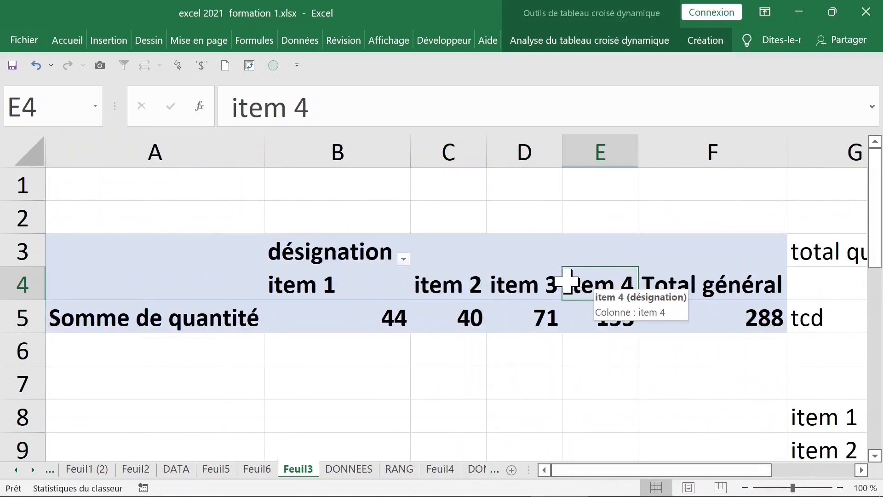
{"action": "left_click_drag", "start_coordinate": [566, 266], "coordinate": [390, 283]}
{"action": "left_click_drag", "start_coordinate": [327, 299], "coordinate": [305, 283]}
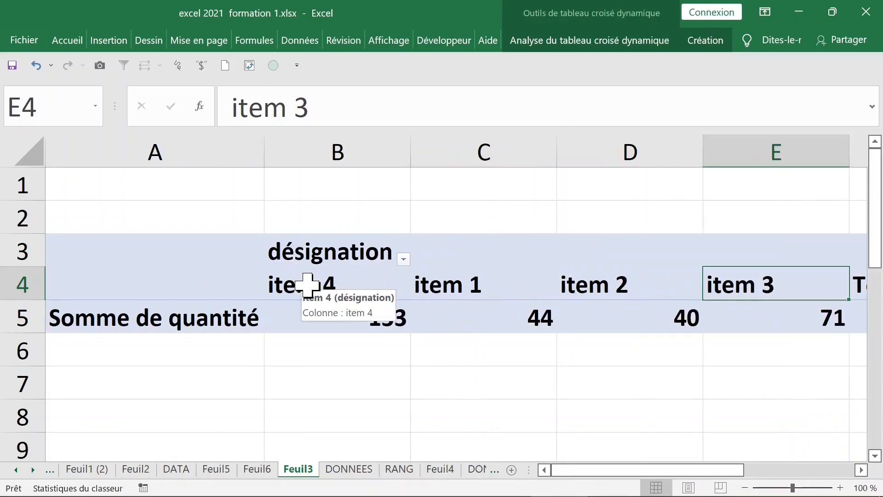
{"action": "left_click_drag", "start_coordinate": [766, 270], "coordinate": [435, 282]}
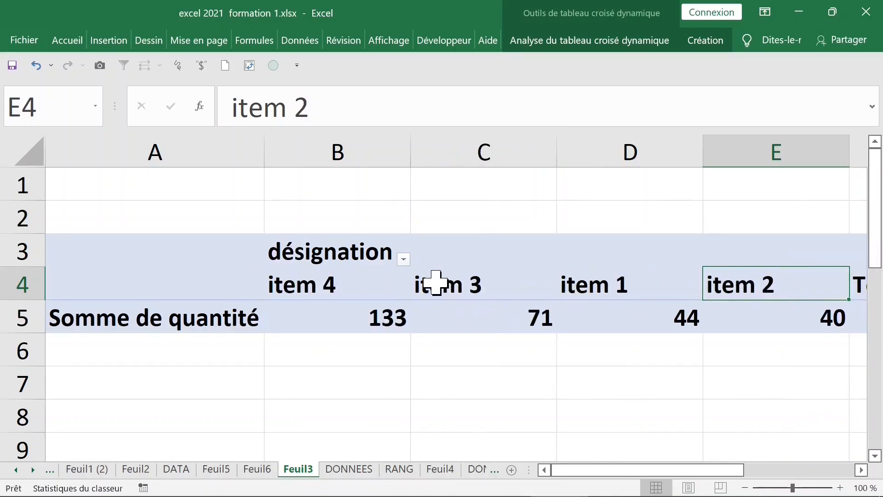
{"action": "left_click", "coordinate": [789, 469]}
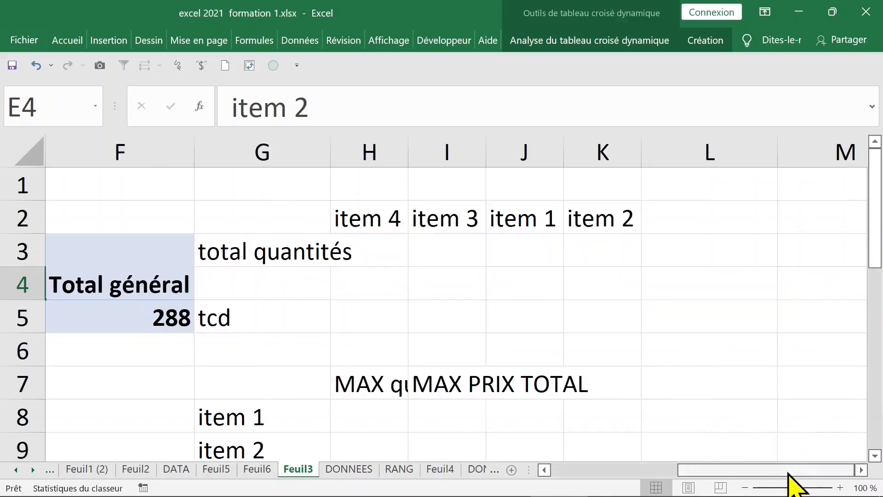
{"action": "left_click", "coordinate": [623, 470]}
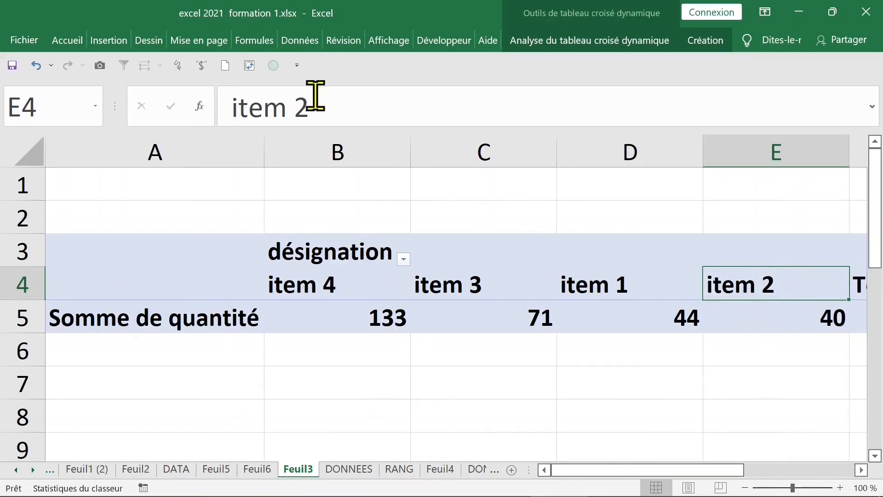
Change the item heading in E4 to item 1 so it swaps places with item 2.
{"action": "left_click_drag", "start_coordinate": [298, 103], "coordinate": [306, 103]}
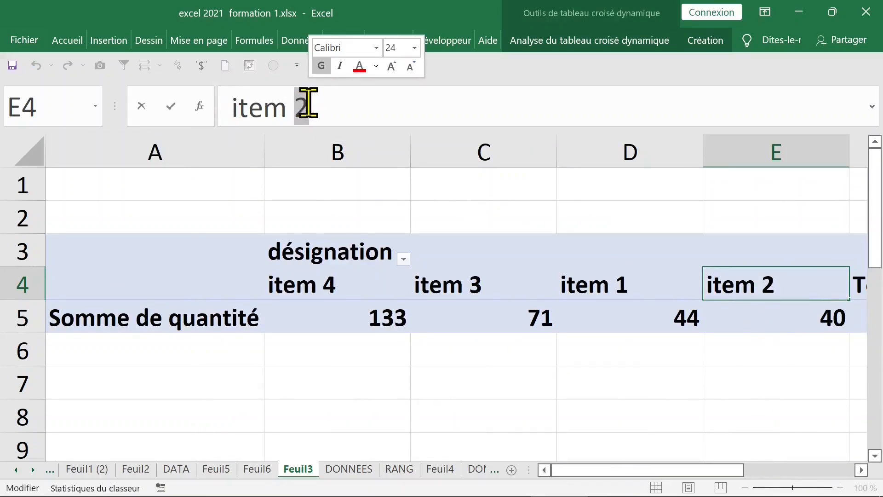
{"action": "type", "text": "1"}
{"action": "key", "text": "Return"}
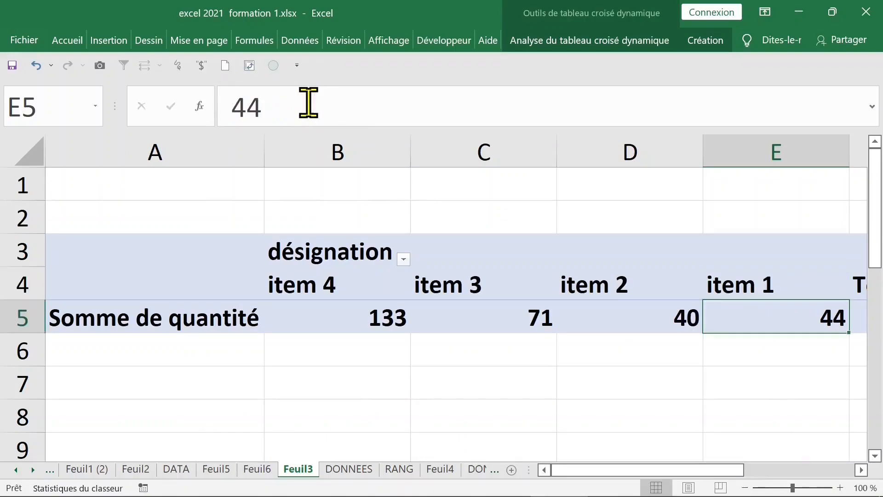
Wrap the Somme de quantité label in A5 onto two lines and narrow column A to fit it.
{"action": "left_click", "coordinate": [517, 324]}
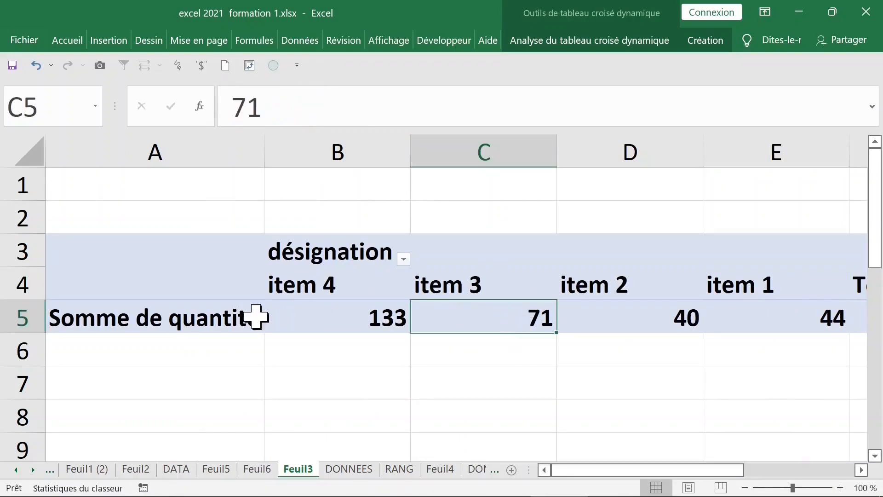
{"action": "left_click", "coordinate": [260, 317]}
{"action": "left_click_drag", "start_coordinate": [263, 147], "coordinate": [215, 150]}
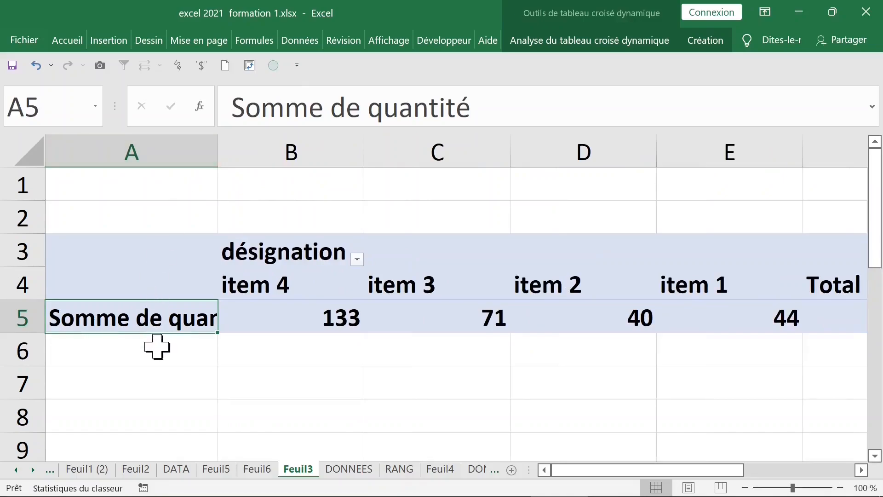
{"action": "left_click", "coordinate": [75, 44]}
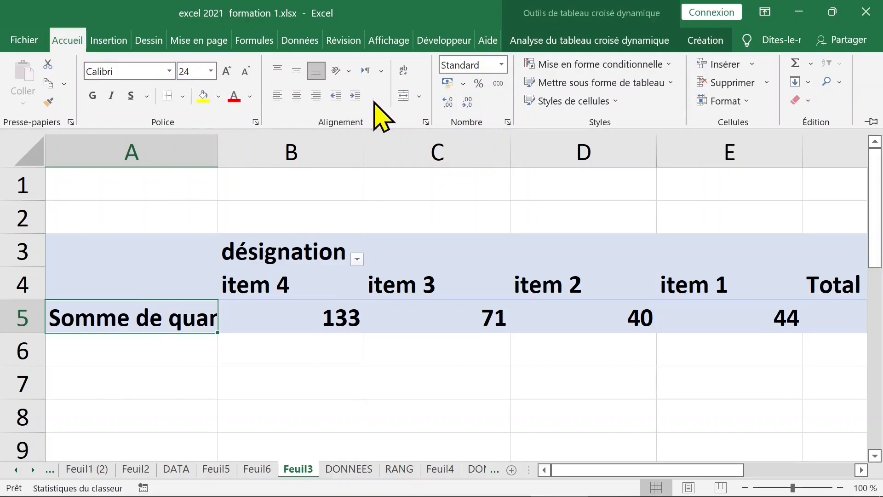
{"action": "left_click", "coordinate": [404, 73]}
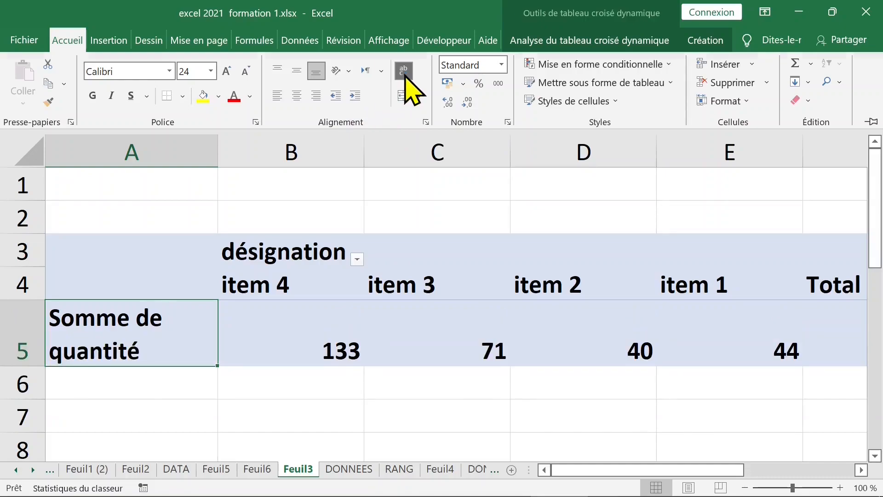
{"action": "double_click", "coordinate": [217, 140]}
Narrow columns C to E together to fit the reordered item headings.
{"action": "left_click", "coordinate": [351, 281]}
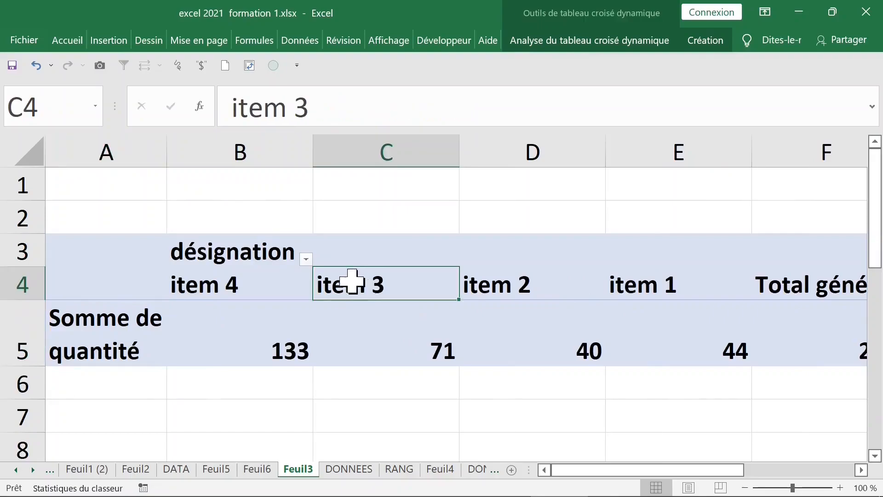
{"action": "left_click_drag", "start_coordinate": [445, 158], "coordinate": [640, 164]}
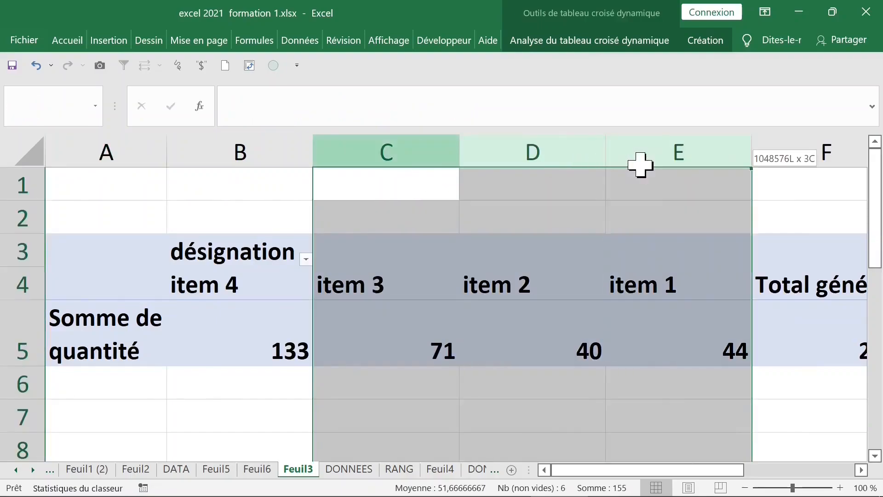
{"action": "double_click", "coordinate": [459, 153]}
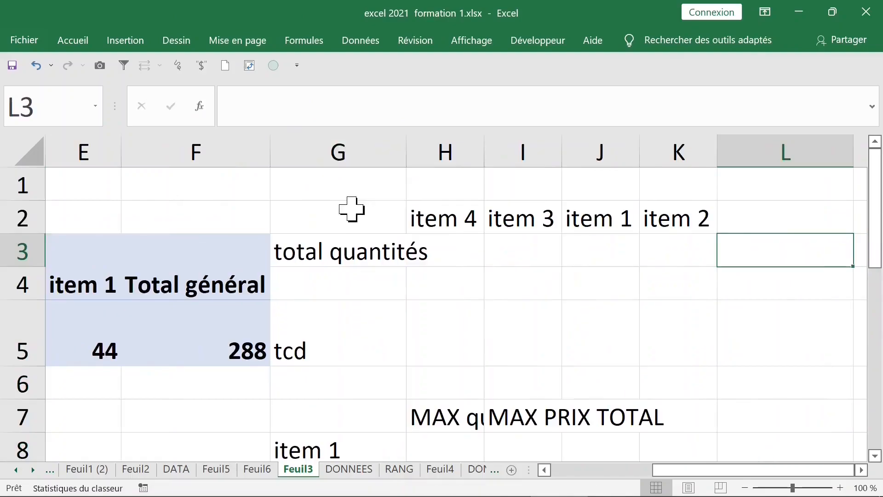
Clear the total quantités and tcd table in G2:K5 and widen column H to fit the MAX quantité heading.
{"action": "left_click_drag", "start_coordinate": [352, 209], "coordinate": [694, 337]}
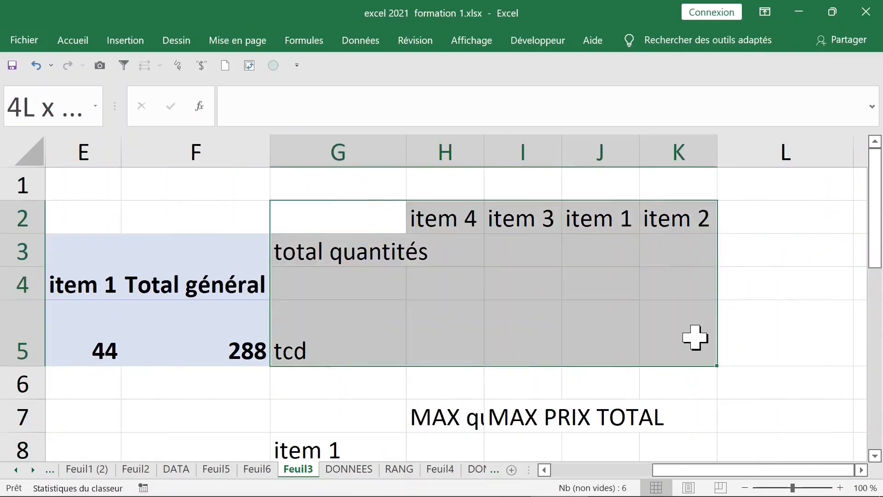
{"action": "key", "text": "Delete"}
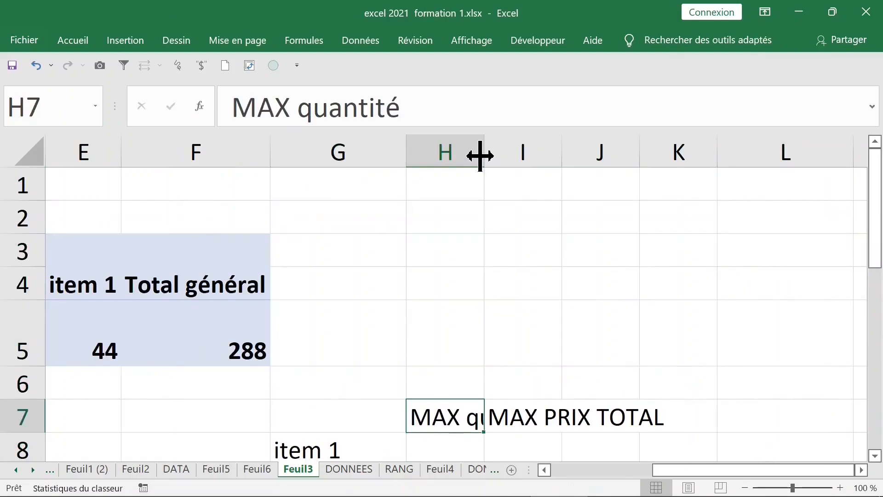
{"action": "double_click", "coordinate": [483, 147]}
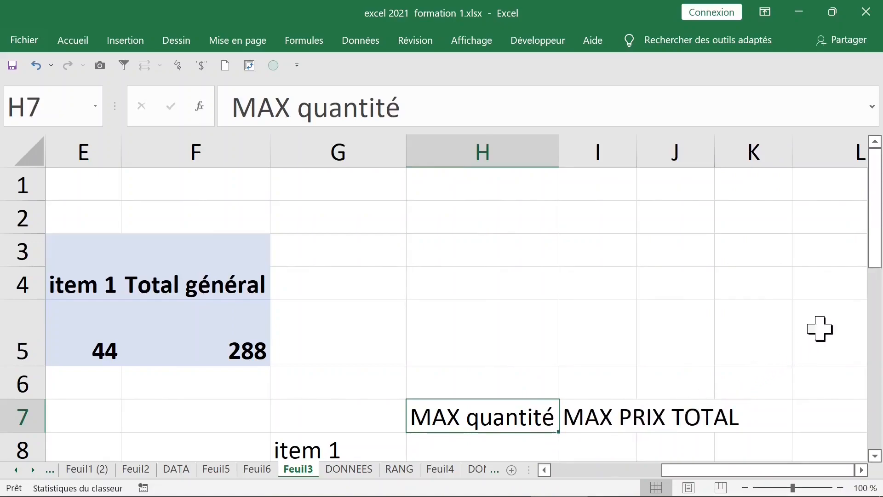
Examine the lower item rows of the maximums table and return to the start of the sheet.
{"action": "left_click_drag", "start_coordinate": [878, 257], "coordinate": [877, 259]}
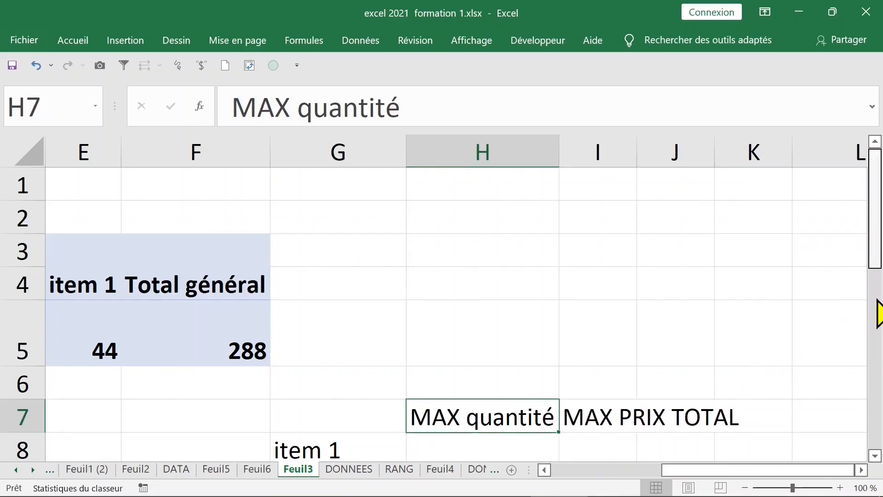
{"action": "scroll", "coordinate": [873, 335], "scroll_direction": "down", "scroll_amount": 3}
{"action": "left_click", "coordinate": [294, 214]}
{"action": "left_click", "coordinate": [306, 187]}
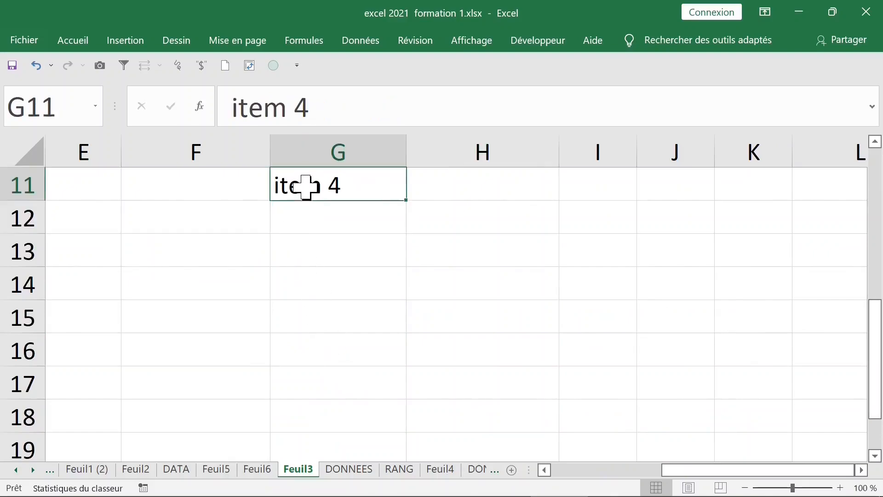
{"action": "left_click", "coordinate": [185, 225]}
{"action": "key", "text": "Home"}
{"action": "key", "text": "Up"}
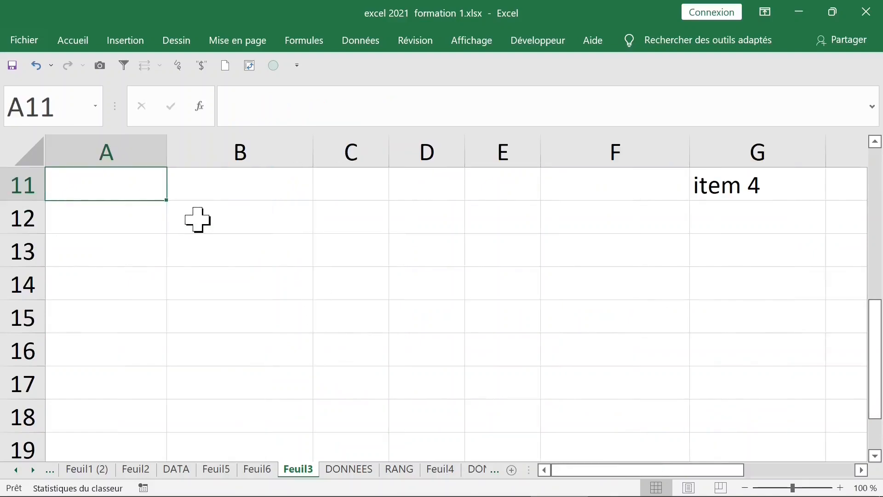
{"action": "key", "text": "ctrl+Home"}
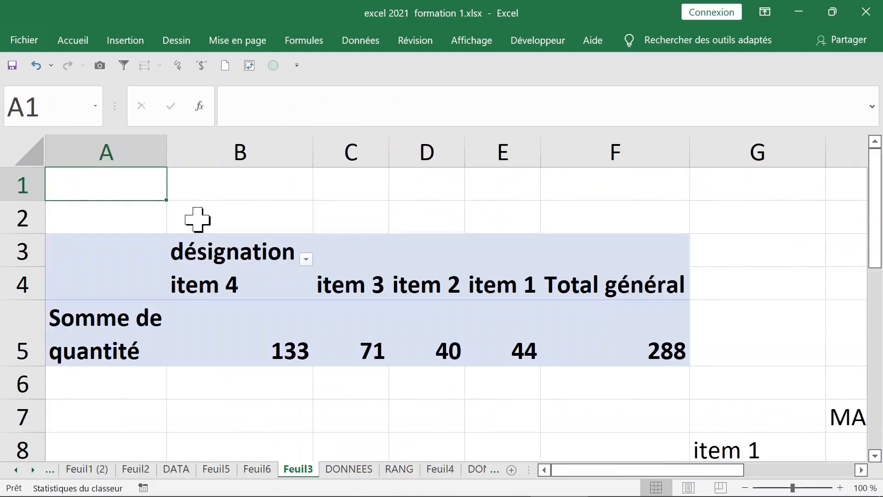
Copy the entire total-quantities pivot table to cell A1 of a new sheet and autofit column B there.
{"action": "left_click", "coordinate": [226, 283]}
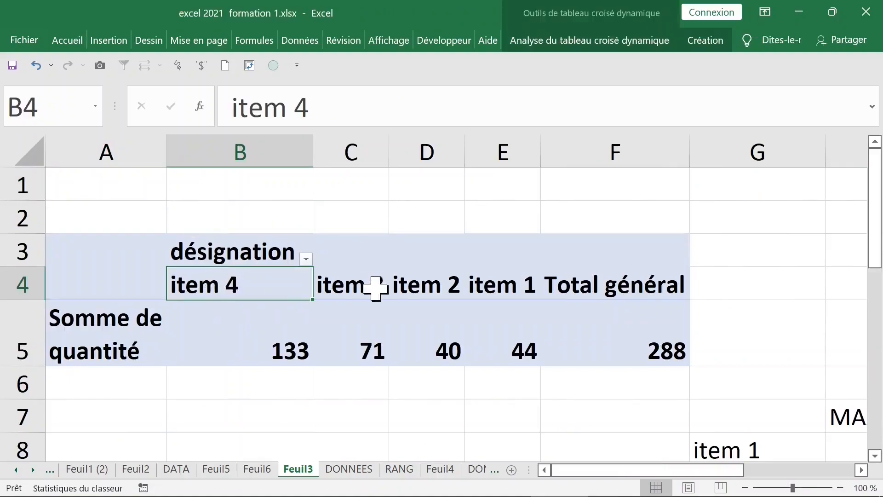
{"action": "left_click", "coordinate": [356, 283]}
{"action": "left_click", "coordinate": [66, 245]}
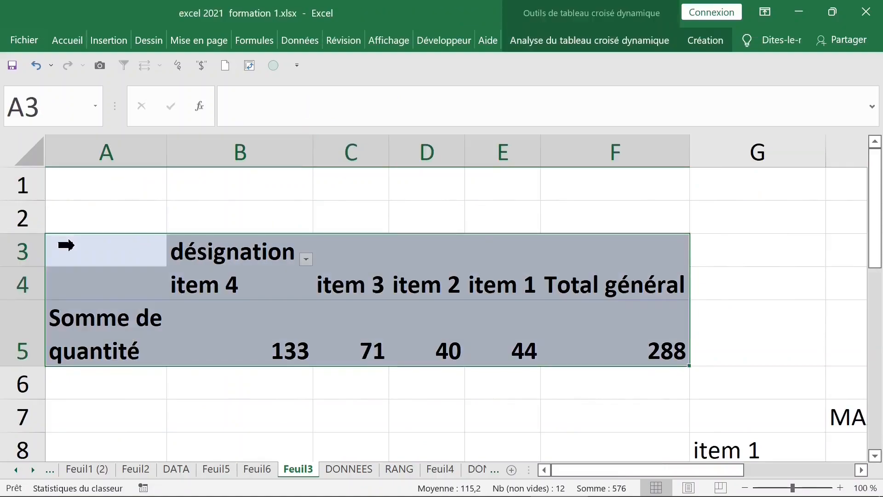
{"action": "left_click", "coordinate": [492, 92]}
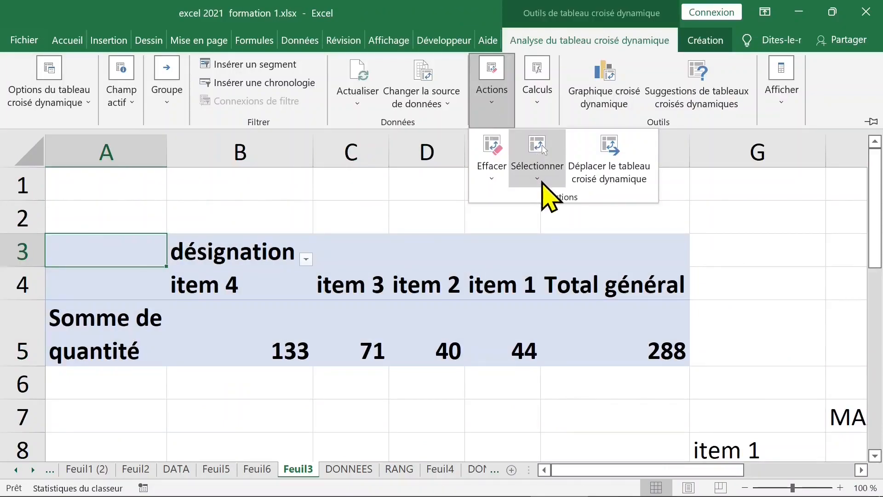
{"action": "left_click", "coordinate": [538, 170]}
{"action": "left_click", "coordinate": [662, 258]}
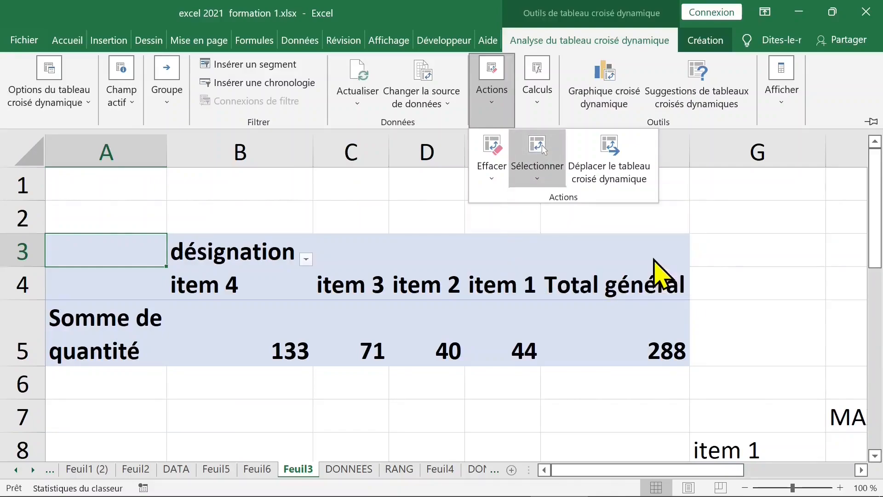
{"action": "left_click", "coordinate": [69, 41]}
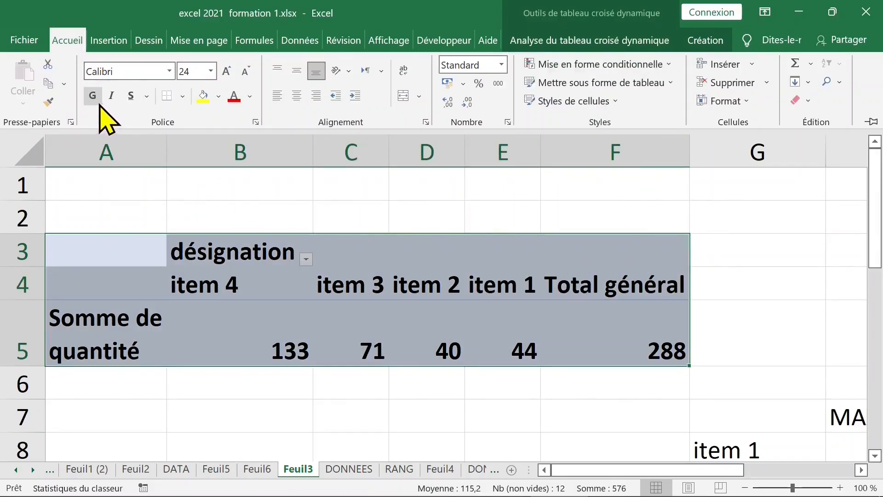
{"action": "right_click", "coordinate": [199, 254]}
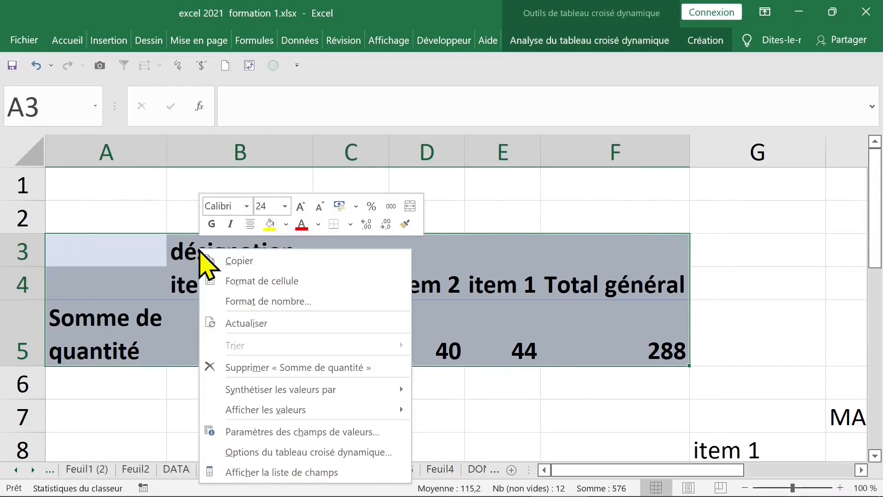
{"action": "left_click", "coordinate": [233, 259]}
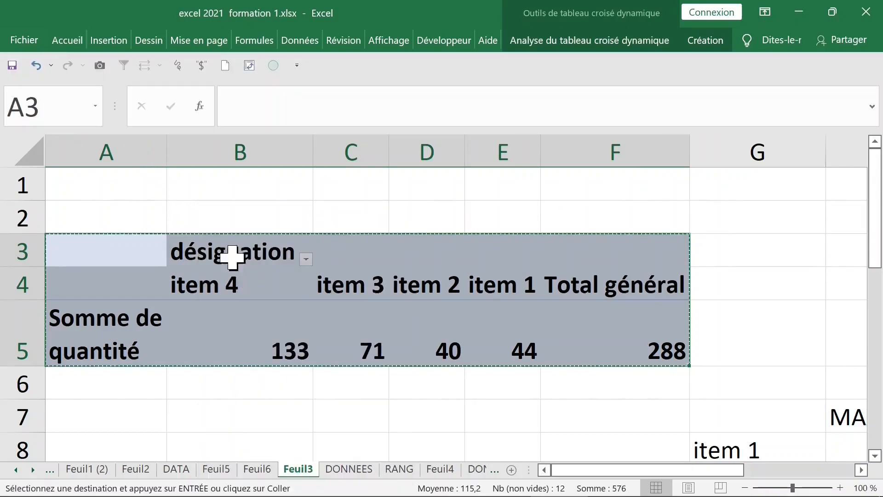
{"action": "key", "text": "ctrl+v"}
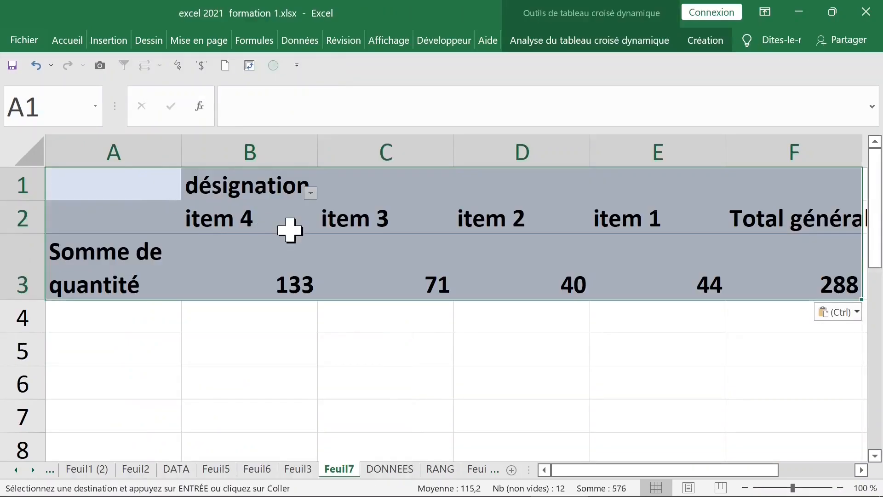
{"action": "left_click", "coordinate": [290, 229]}
{"action": "double_click", "coordinate": [319, 150]}
Show the copied pivot table's field list and move the désignation field from Colonnes to Lignes.
{"action": "left_click", "coordinate": [268, 202]}
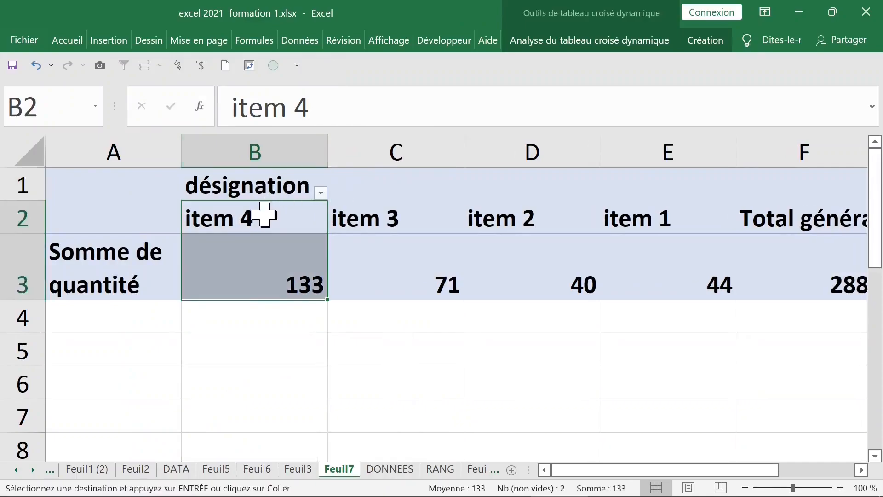
{"action": "left_click", "coordinate": [260, 220]}
{"action": "right_click", "coordinate": [262, 227]}
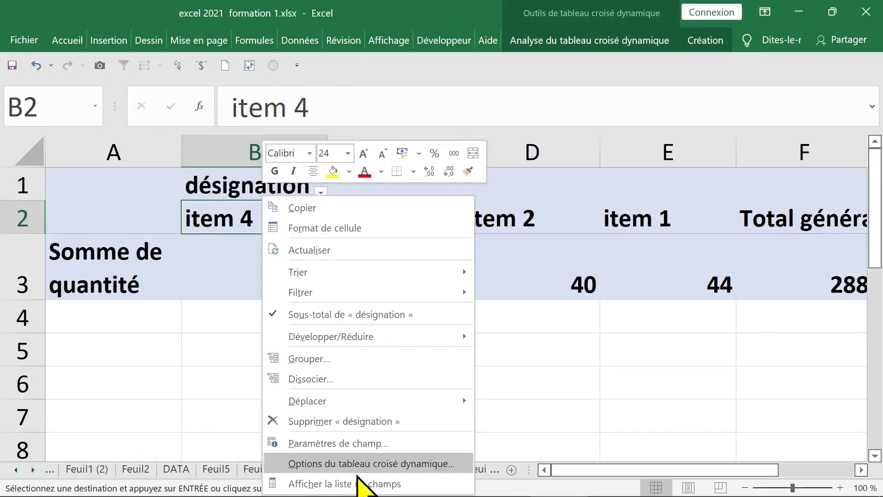
{"action": "left_click", "coordinate": [360, 481]}
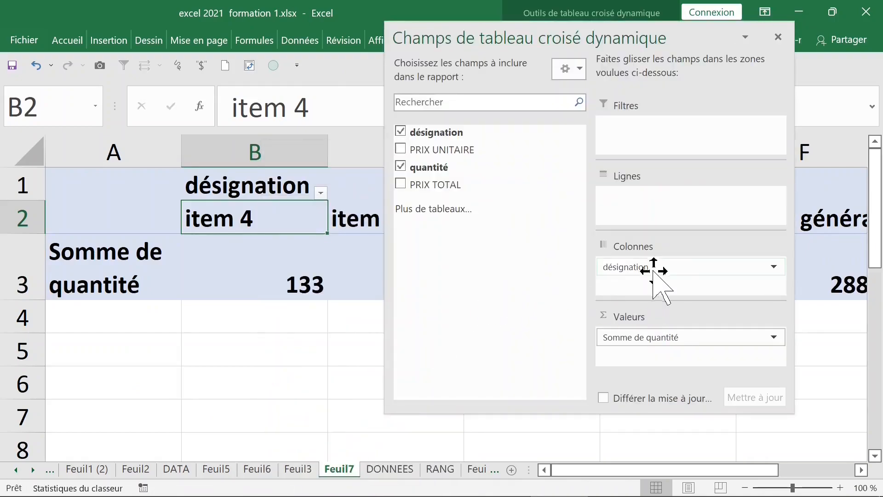
{"action": "left_click_drag", "start_coordinate": [656, 272], "coordinate": [621, 199]}
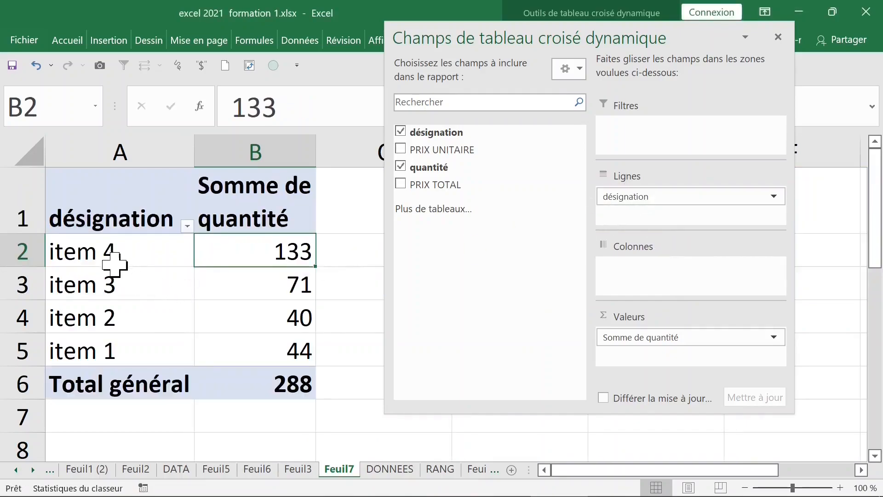
Reorder the row labels in A2:A5 as item 1, item 2, item 3 and item 4 by retyping the item numbers.
{"action": "left_click", "coordinate": [110, 257]}
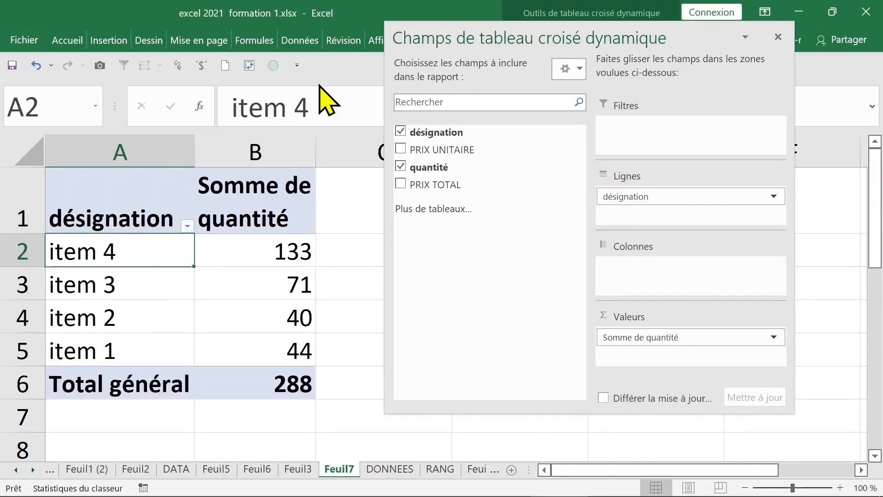
{"action": "double_click", "coordinate": [295, 106]}
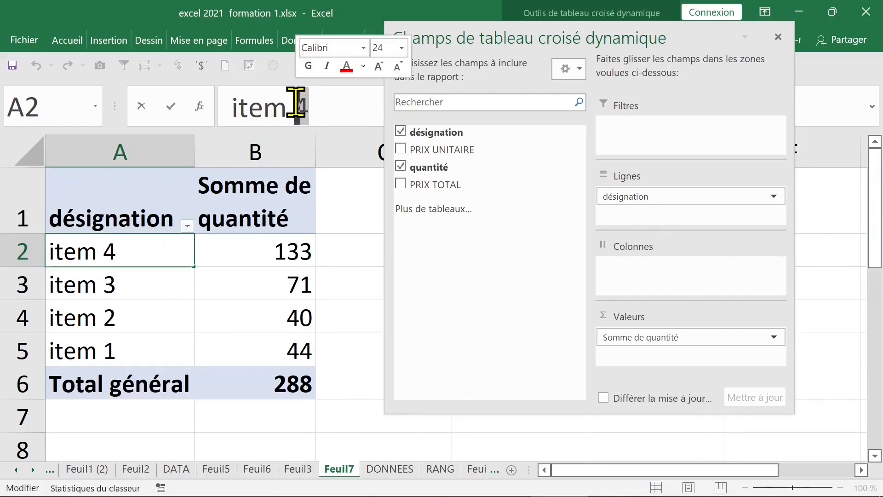
{"action": "type", "text": "1"}
{"action": "key", "text": "Return"}
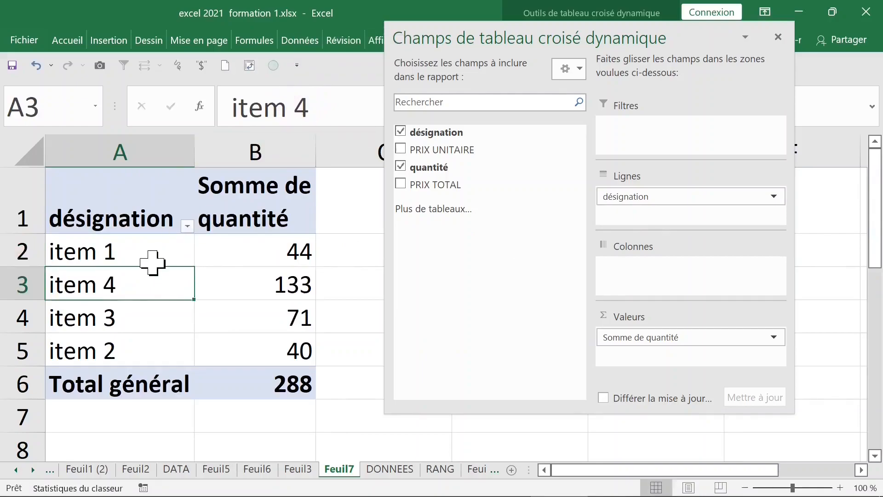
{"action": "double_click", "coordinate": [302, 107]}
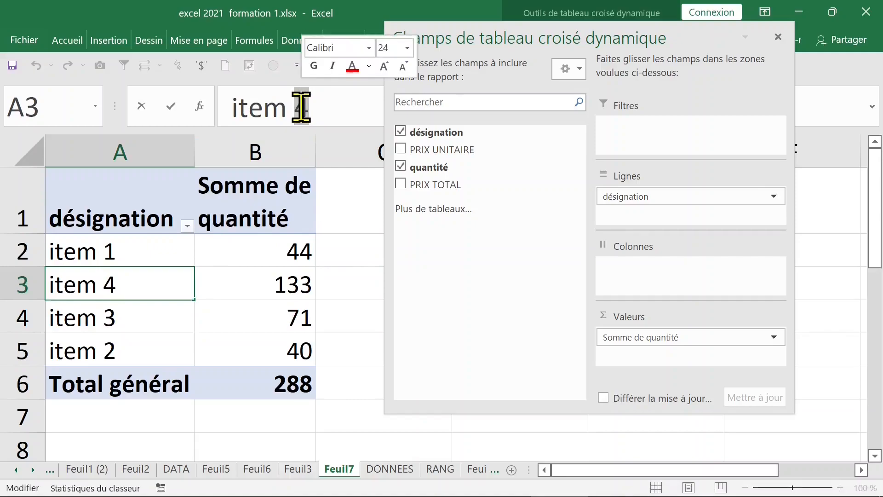
{"action": "type", "text": "2"}
{"action": "key", "text": "Return"}
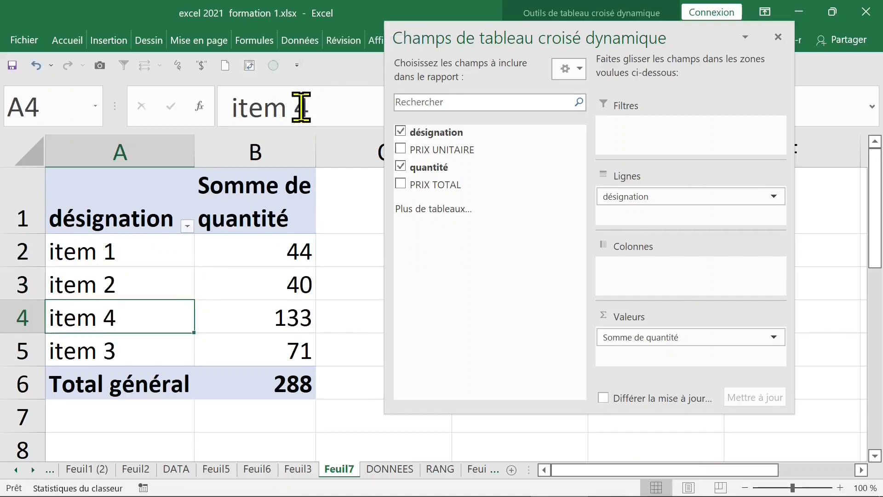
{"action": "double_click", "coordinate": [300, 107]}
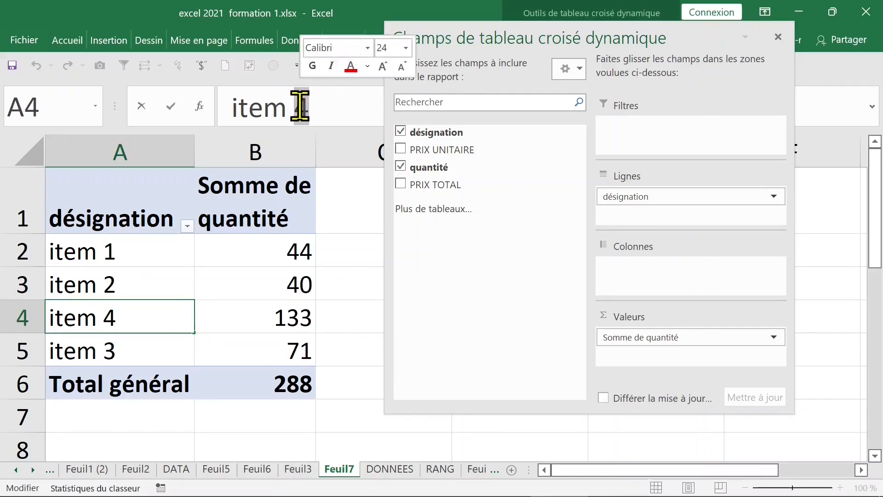
{"action": "type", "text": "3"}
{"action": "key", "text": "Return"}
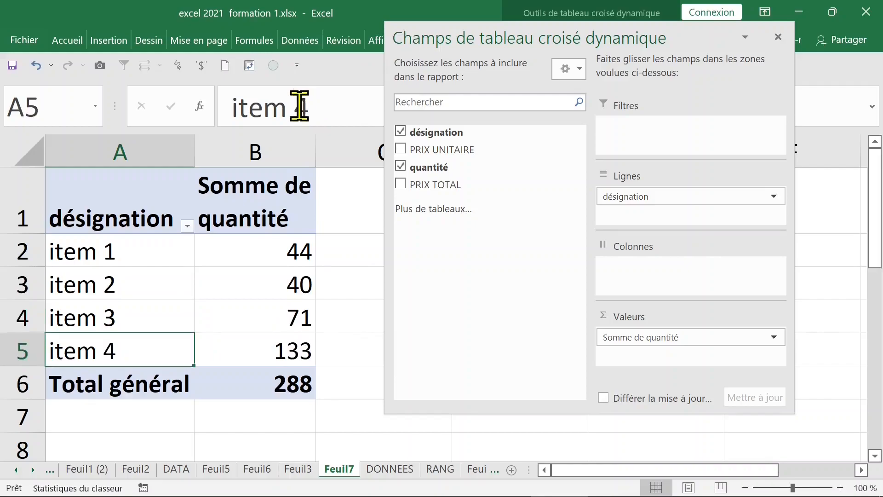
Add the PRIX TOTAL field to the pivot table's Valeurs below Somme de quantité and close the field list.
{"action": "left_click", "coordinate": [249, 260]}
{"action": "left_click", "coordinate": [251, 212]}
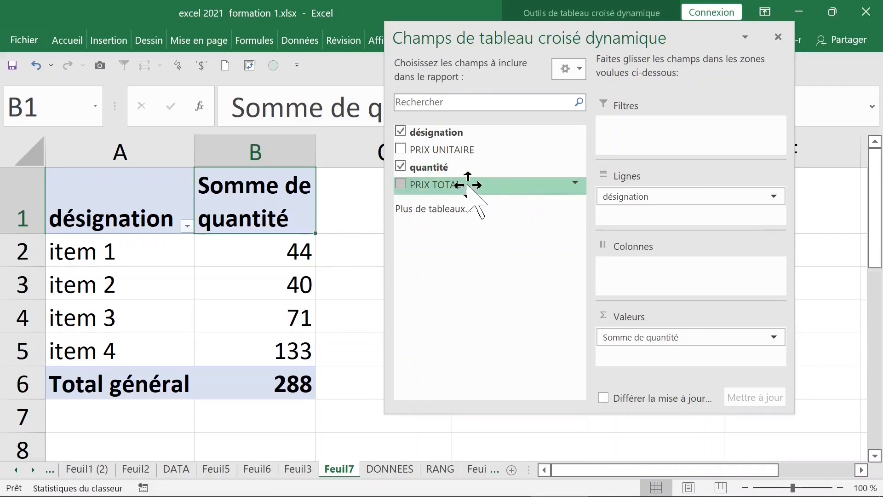
{"action": "left_click_drag", "start_coordinate": [469, 186], "coordinate": [644, 355]}
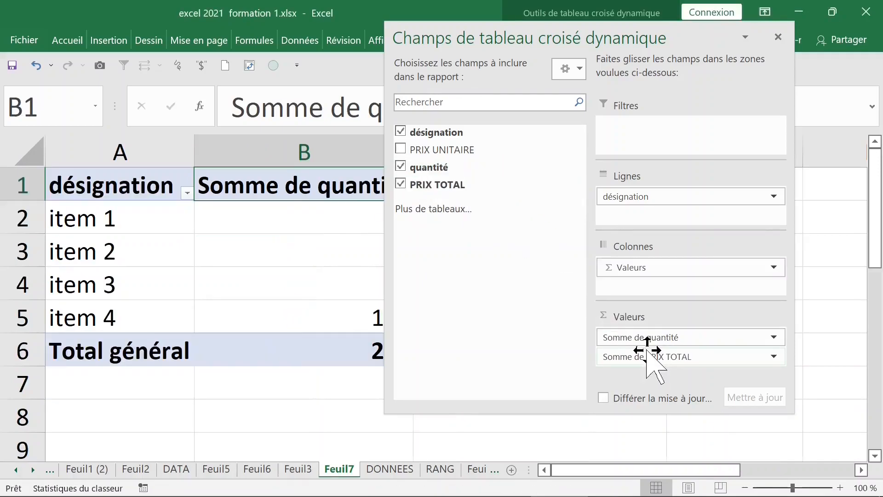
{"action": "left_click", "coordinate": [213, 305]}
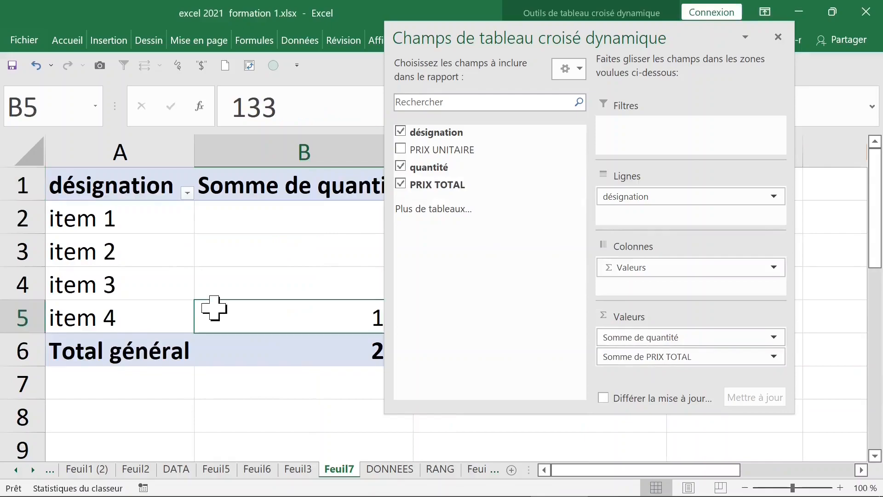
{"action": "left_click", "coordinate": [778, 37]}
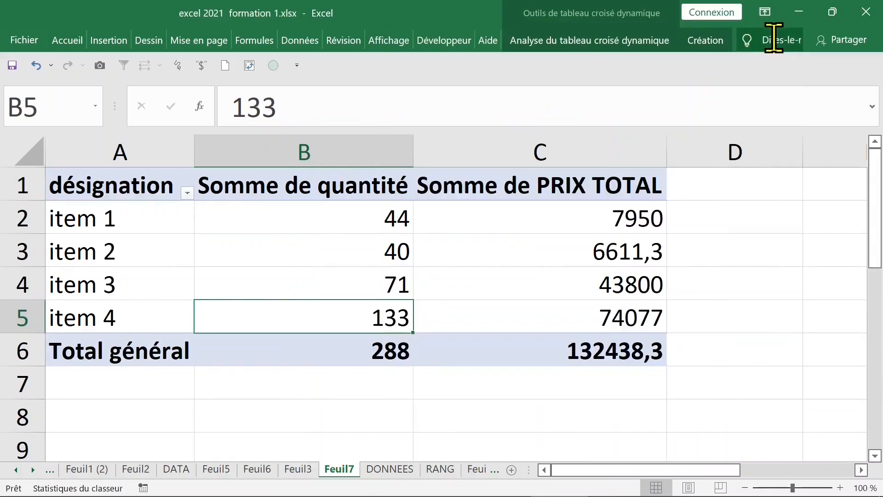
Change the summary calculation of the quantité value field to Max.
{"action": "left_click", "coordinate": [570, 193]}
{"action": "left_click", "coordinate": [336, 197]}
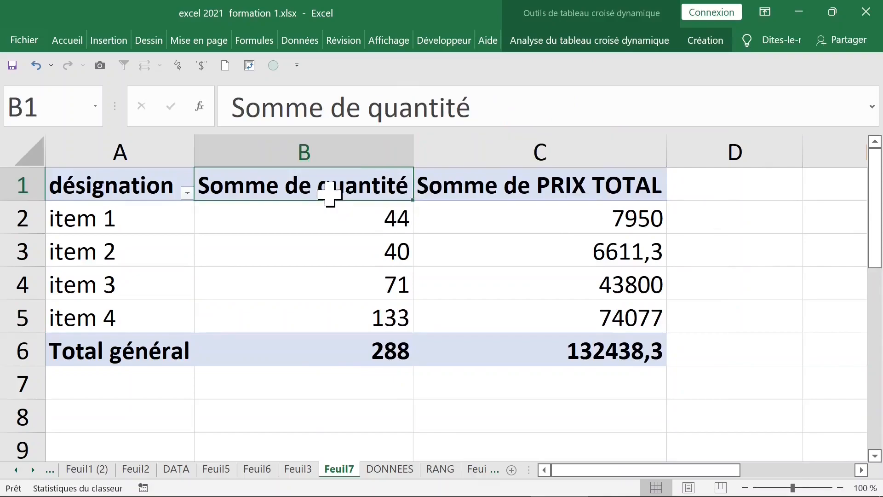
{"action": "double_click", "coordinate": [250, 186]}
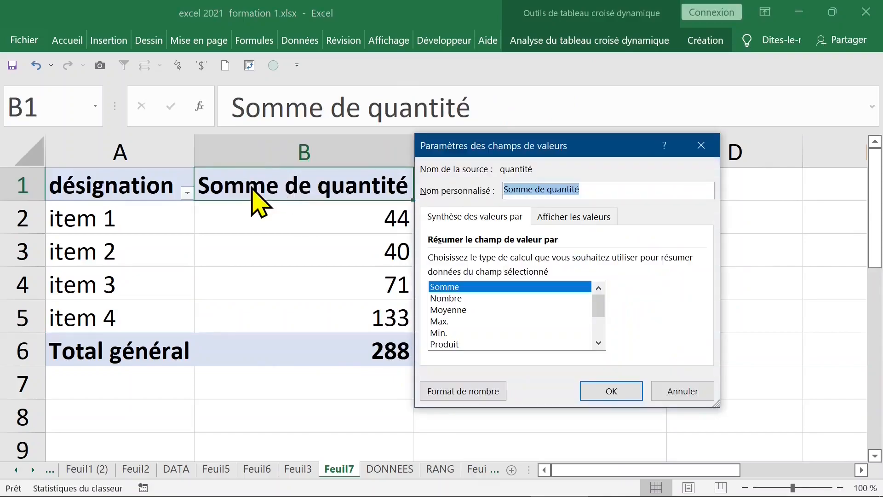
{"action": "left_click", "coordinate": [453, 321]}
{"action": "left_click", "coordinate": [595, 386]}
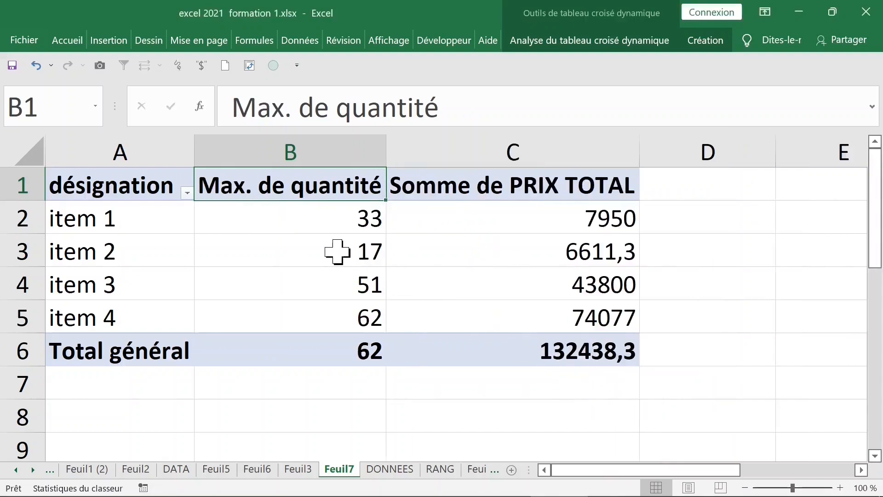
Change the summary calculation of the PRIX TOTAL value field to Max.
{"action": "left_click", "coordinate": [456, 189]}
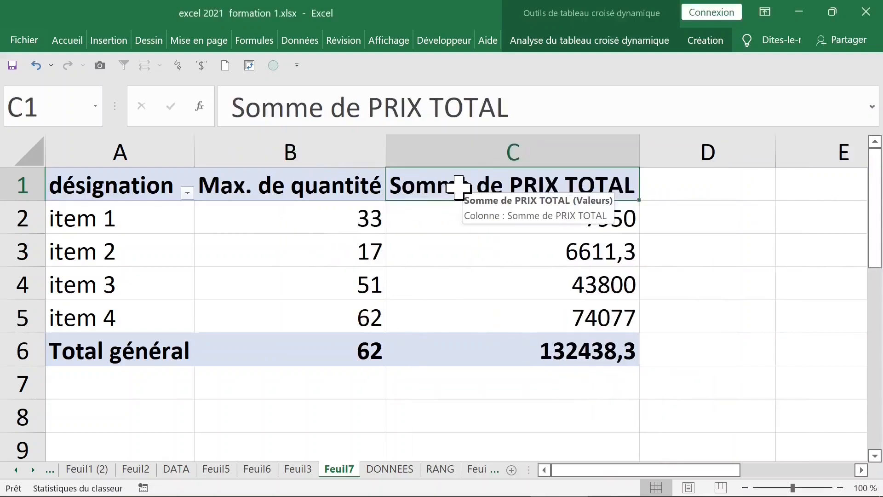
{"action": "double_click", "coordinate": [458, 187]}
{"action": "left_click", "coordinate": [443, 321]}
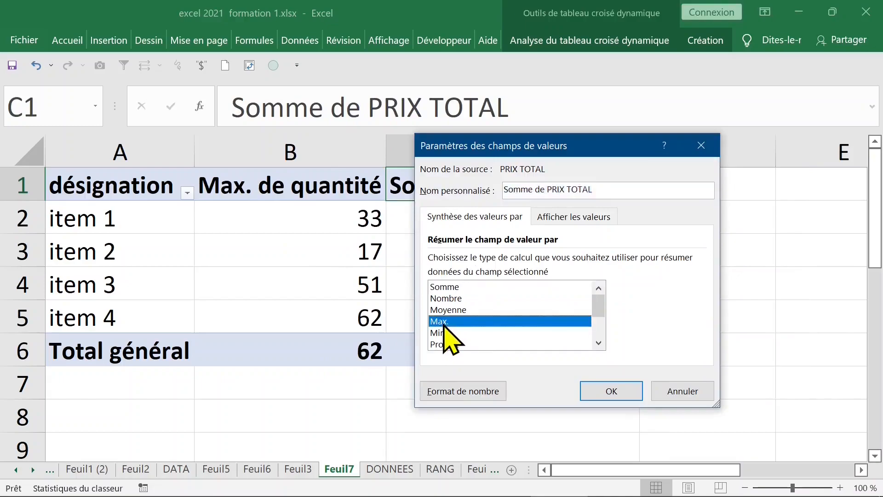
{"action": "left_click", "coordinate": [606, 390]}
Apply the Monétaire number format with 2 decimals and the € symbol to the Max. de PRIX TOTAL field.
{"action": "left_click", "coordinate": [522, 214]}
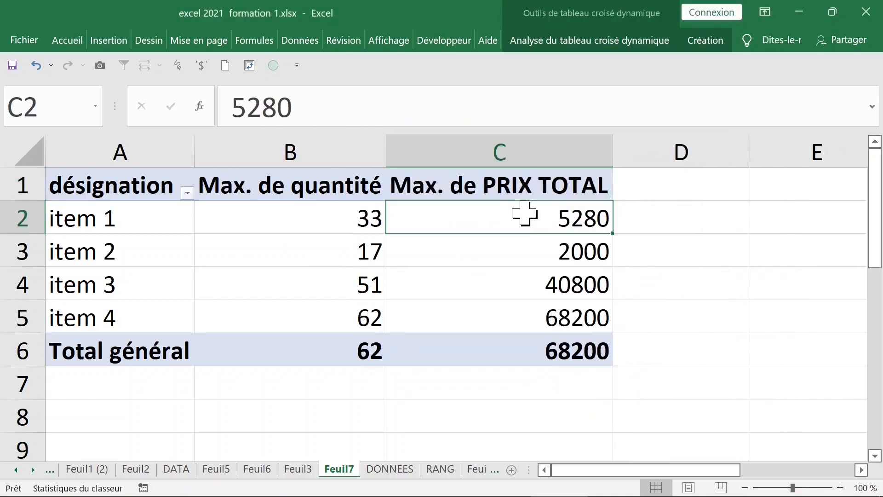
{"action": "right_click", "coordinate": [492, 216]}
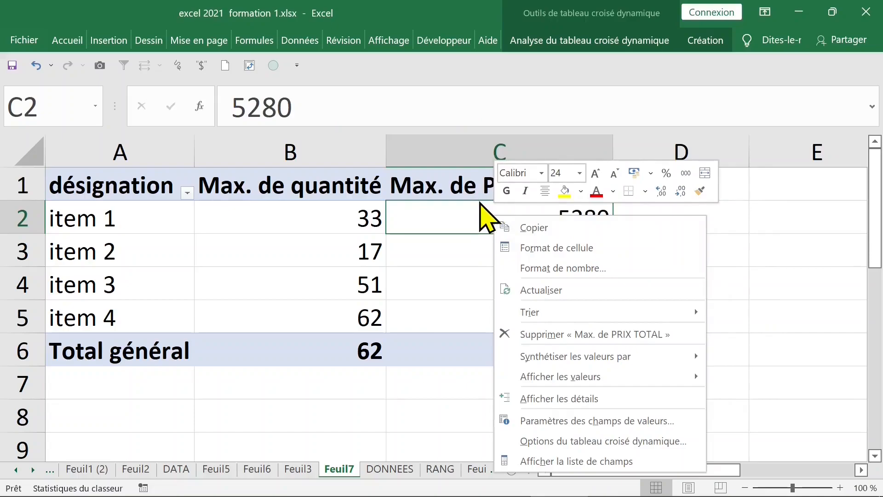
{"action": "left_click", "coordinate": [544, 269]}
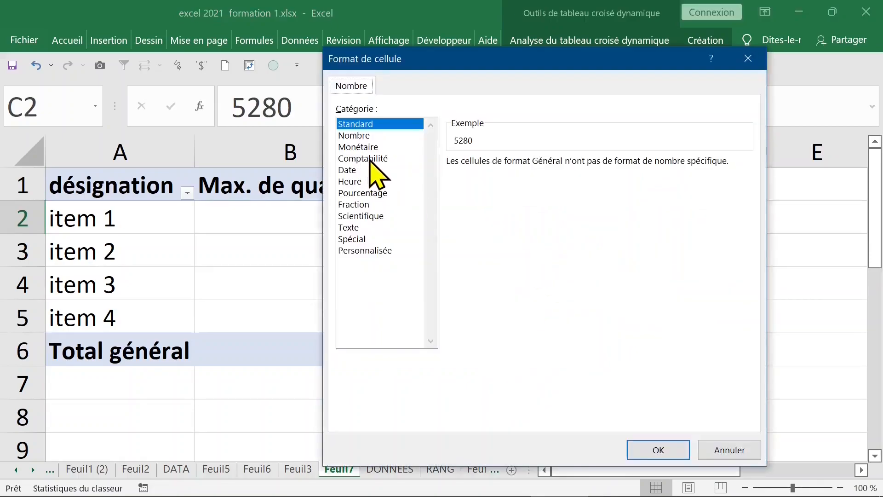
{"action": "left_click", "coordinate": [368, 148]}
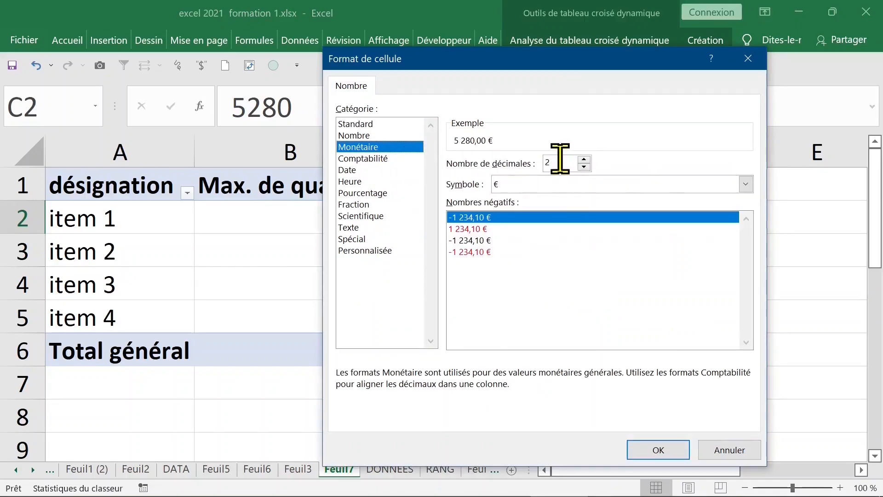
{"action": "left_click", "coordinate": [672, 450]}
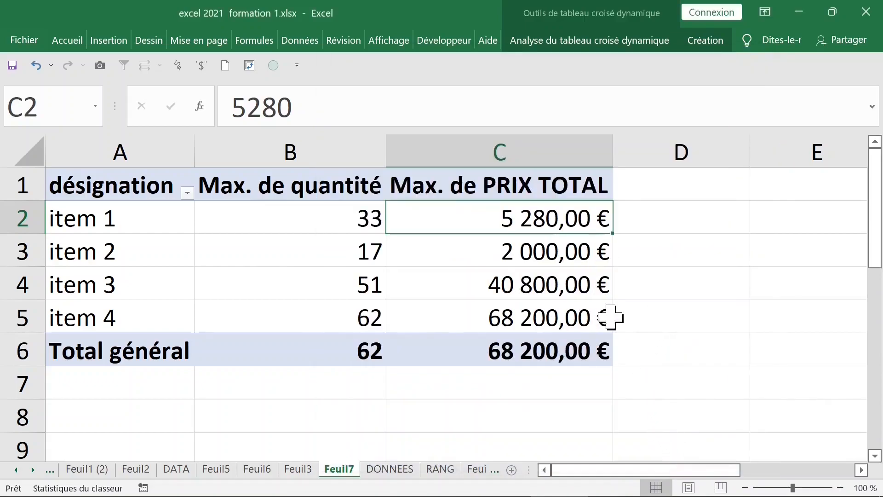
{"action": "left_click", "coordinate": [273, 274]}
{"action": "left_click", "coordinate": [316, 207]}
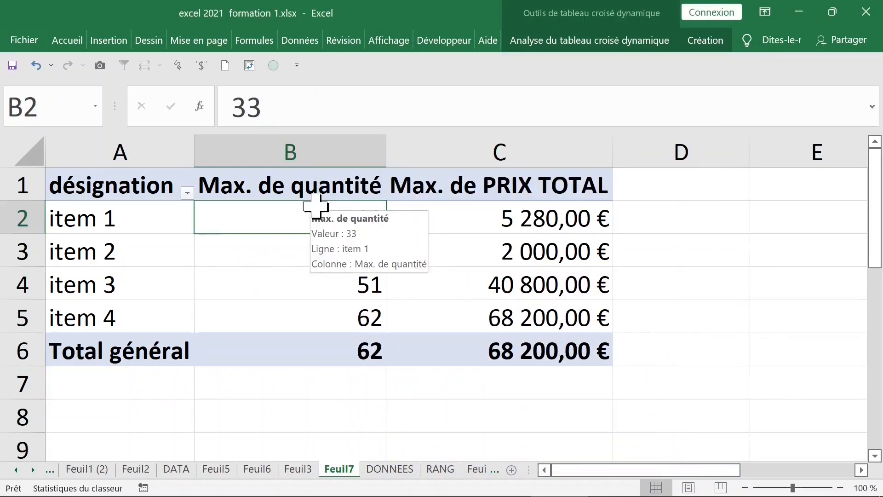
{"action": "left_click", "coordinate": [485, 217]}
{"action": "left_click", "coordinate": [349, 225]}
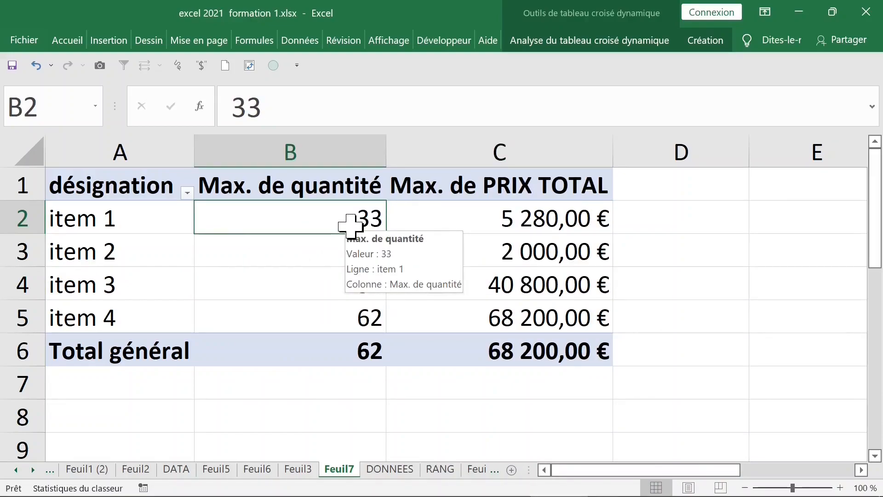
Change the summary calculation of the quantité value field to Min.
{"action": "left_click", "coordinate": [305, 261]}
{"action": "left_click", "coordinate": [120, 236]}
{"action": "left_click", "coordinate": [275, 237]}
{"action": "left_click", "coordinate": [258, 192]}
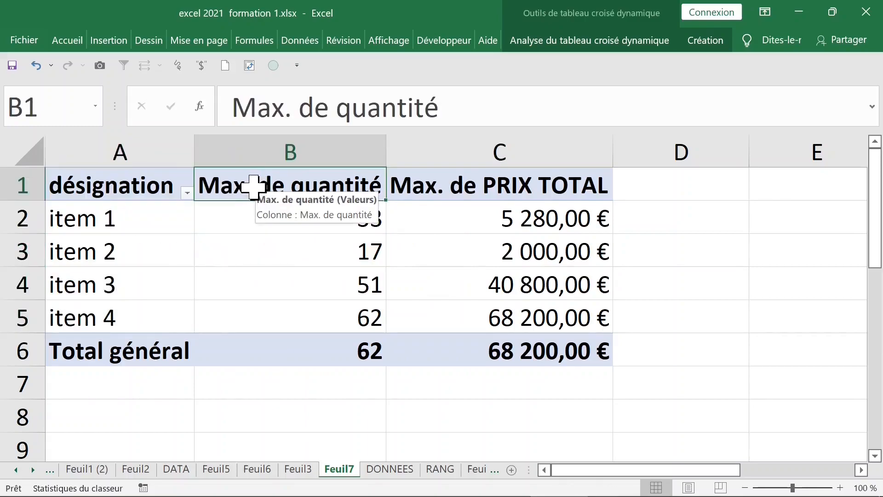
{"action": "double_click", "coordinate": [254, 186]}
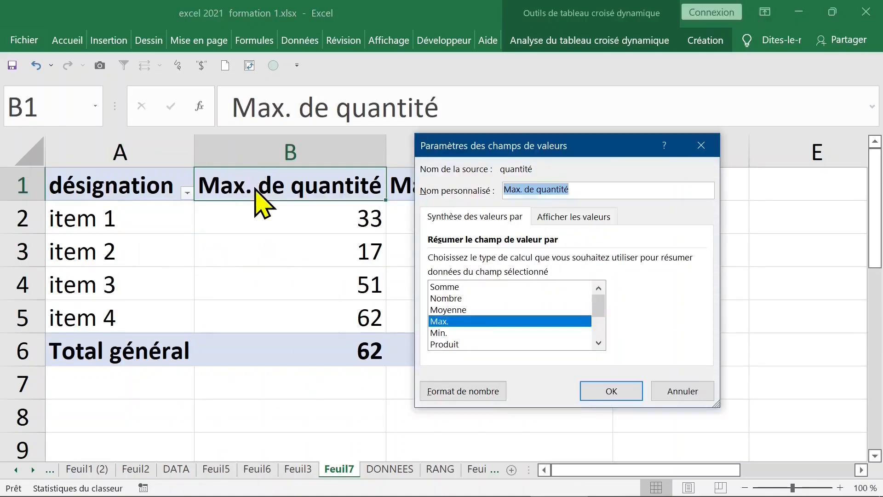
{"action": "left_click", "coordinate": [450, 333]}
{"action": "left_click", "coordinate": [614, 390]}
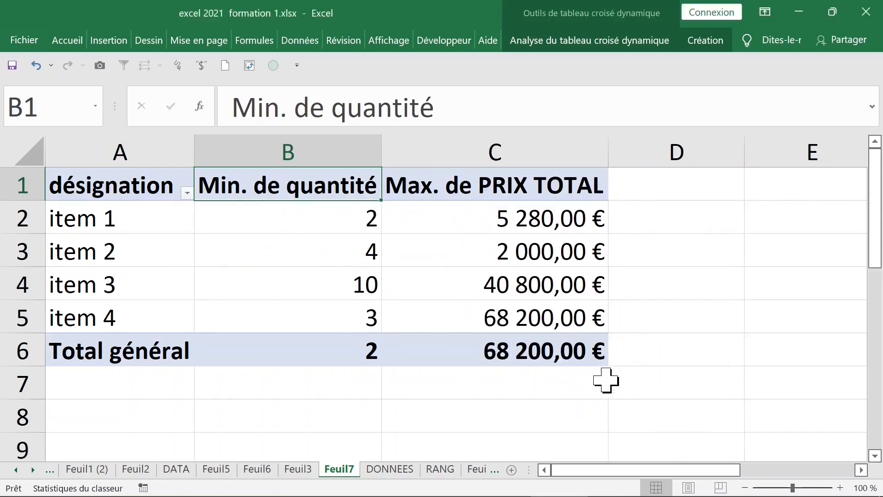
Change the summary calculation of the PRIX TOTAL value field to Min.
{"action": "left_click", "coordinate": [487, 223]}
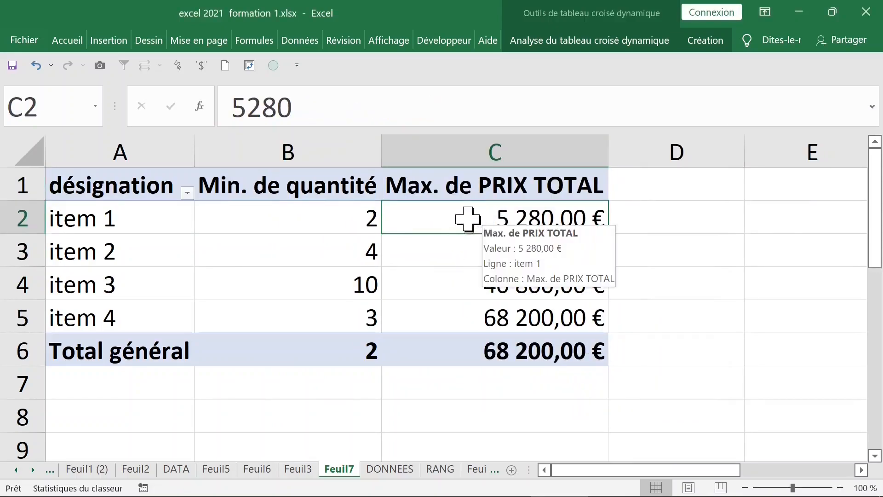
{"action": "left_click", "coordinate": [457, 197]}
{"action": "left_click", "coordinate": [474, 221]}
{"action": "double_click", "coordinate": [459, 192]}
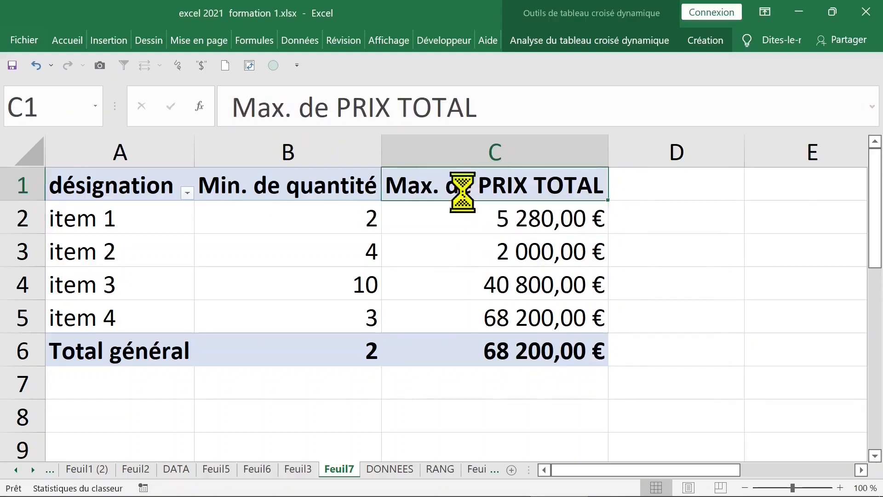
{"action": "left_click", "coordinate": [446, 332]}
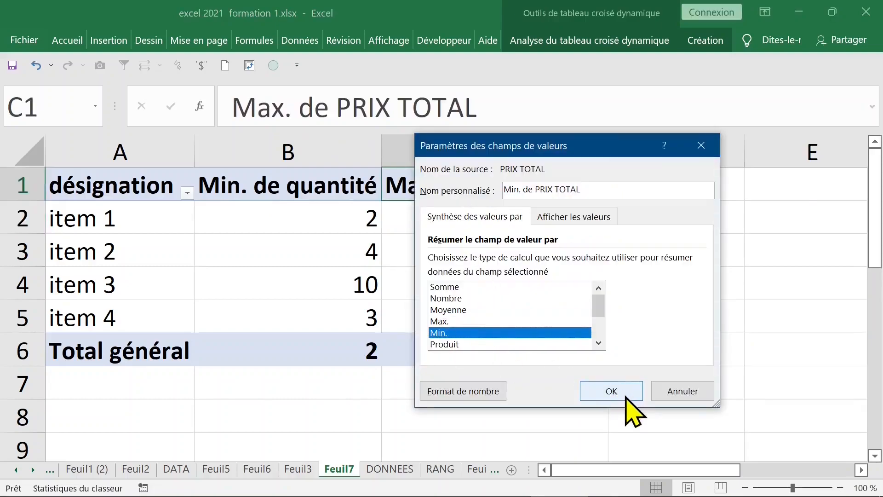
{"action": "left_click", "coordinate": [622, 390]}
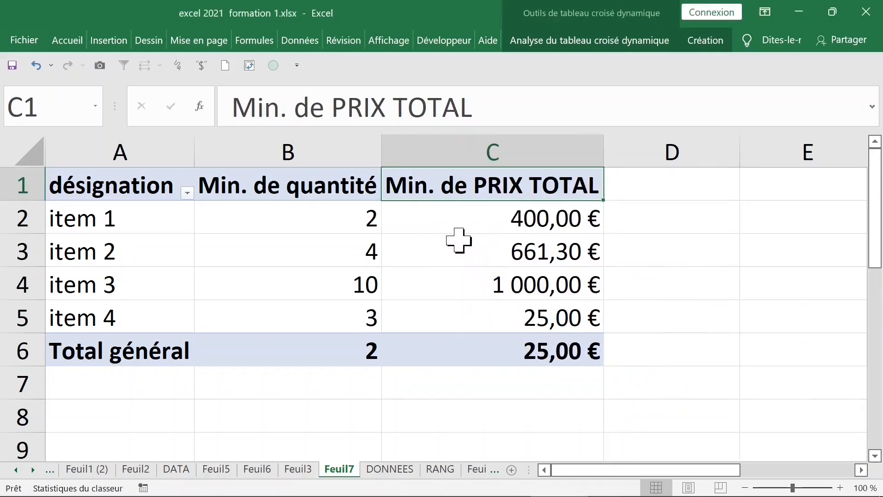
{"action": "left_click", "coordinate": [450, 225]}
Add the quantité field to the pivot table's Valeurs a second time, above Min. de quantité, and close the field list.
{"action": "left_click", "coordinate": [310, 210]}
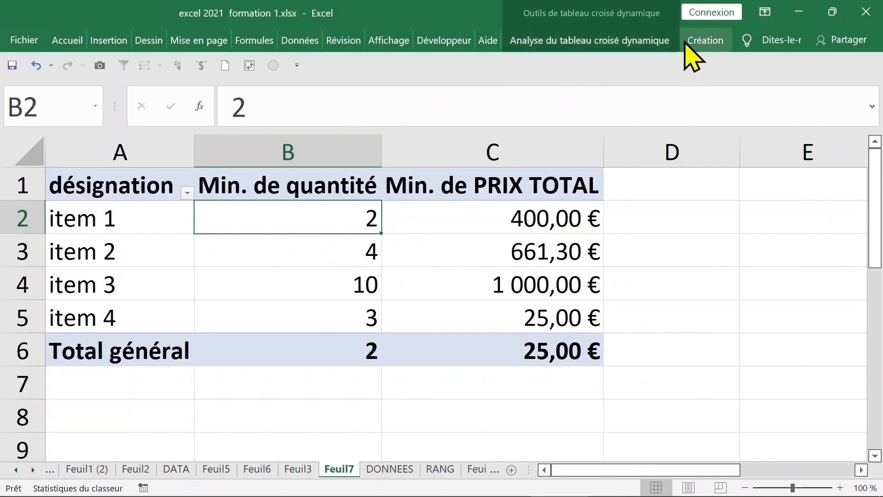
{"action": "left_click", "coordinate": [695, 40]}
{"action": "left_click", "coordinate": [630, 42]}
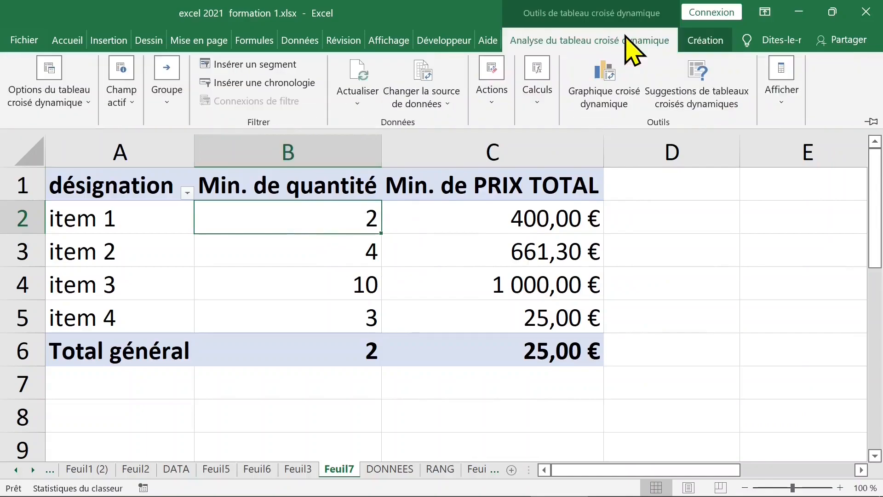
{"action": "left_click", "coordinate": [781, 97]}
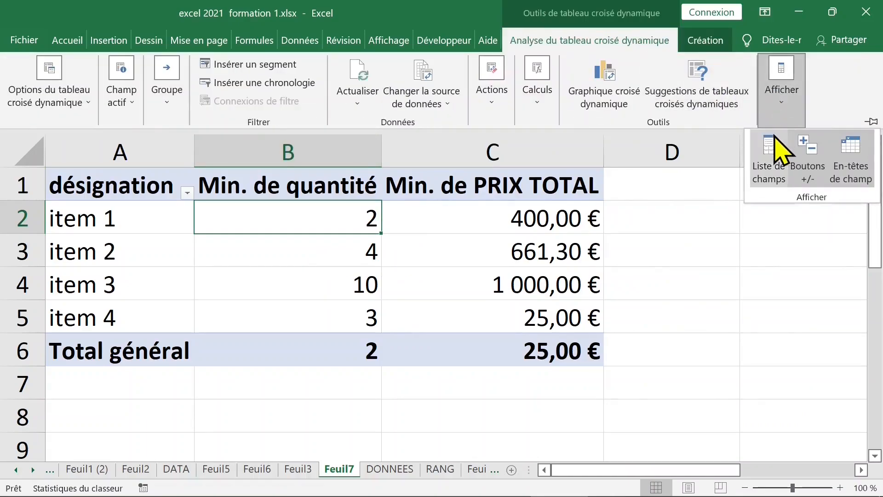
{"action": "left_click", "coordinate": [777, 156]}
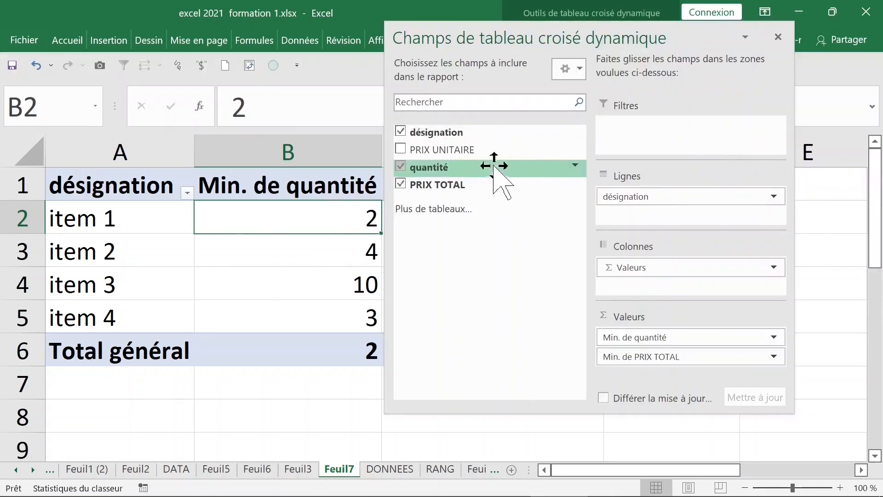
{"action": "mouse_move", "coordinate": [441, 170]}
{"action": "left_mouse_down"}
{"action": "mouse_move", "coordinate": [671, 352]}
{"action": "mouse_move", "coordinate": [677, 345]}
{"action": "mouse_move", "coordinate": [667, 329]}
{"action": "left_mouse_up"}
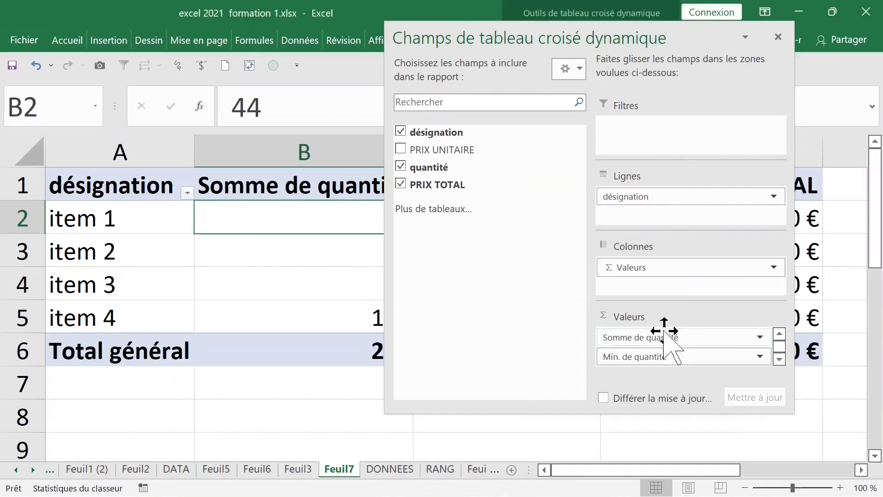
{"action": "left_click", "coordinate": [276, 295]}
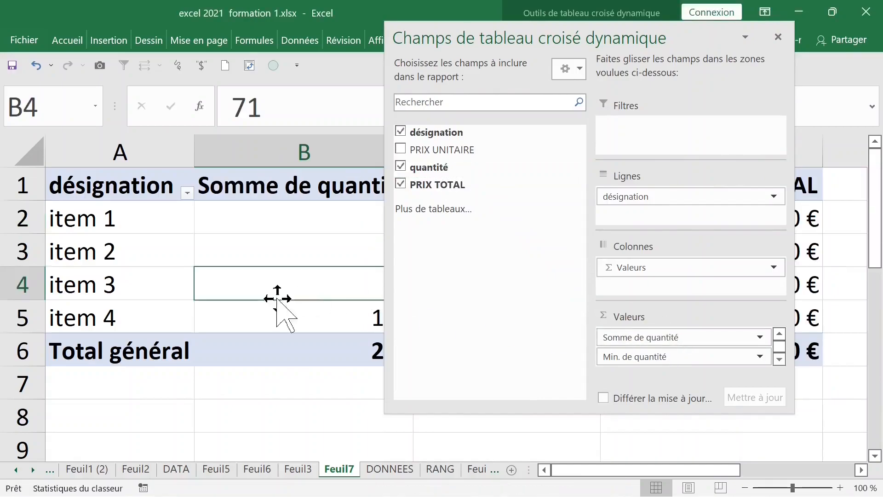
{"action": "left_click", "coordinate": [778, 36]}
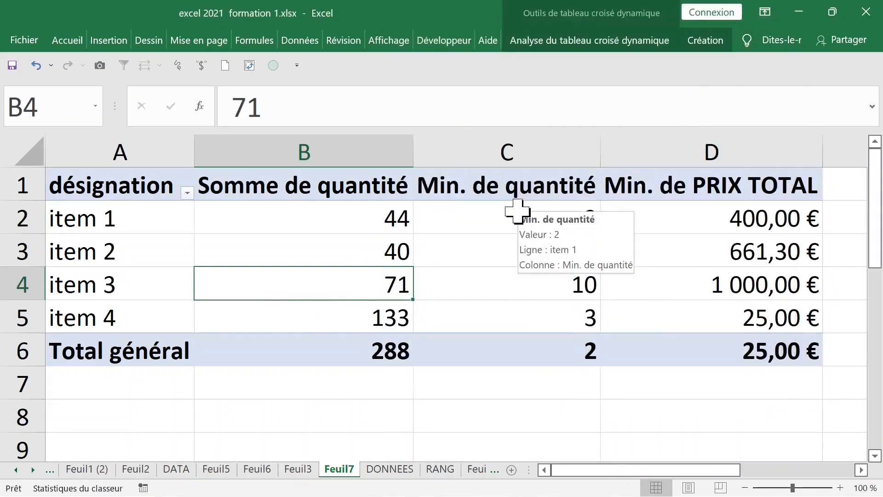
Set the pivot table's report layout to tabular form.
{"action": "left_click", "coordinate": [490, 223]}
{"action": "left_click", "coordinate": [705, 40]}
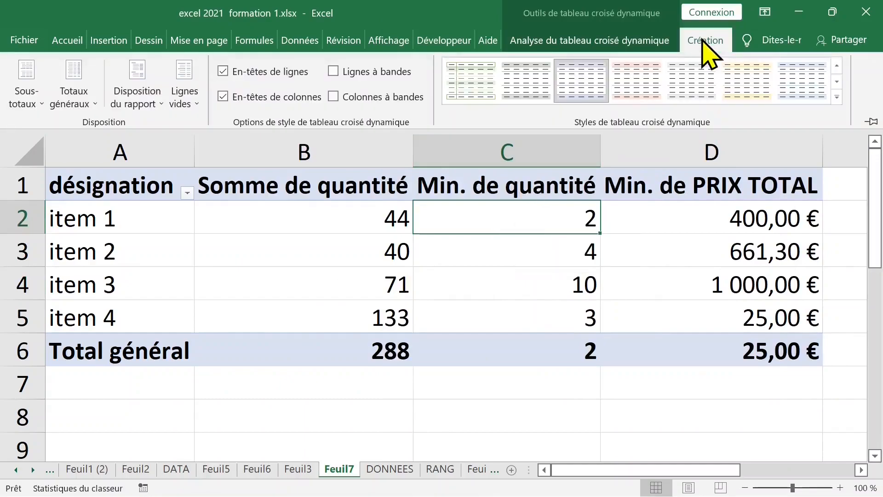
{"action": "left_click", "coordinate": [138, 98]}
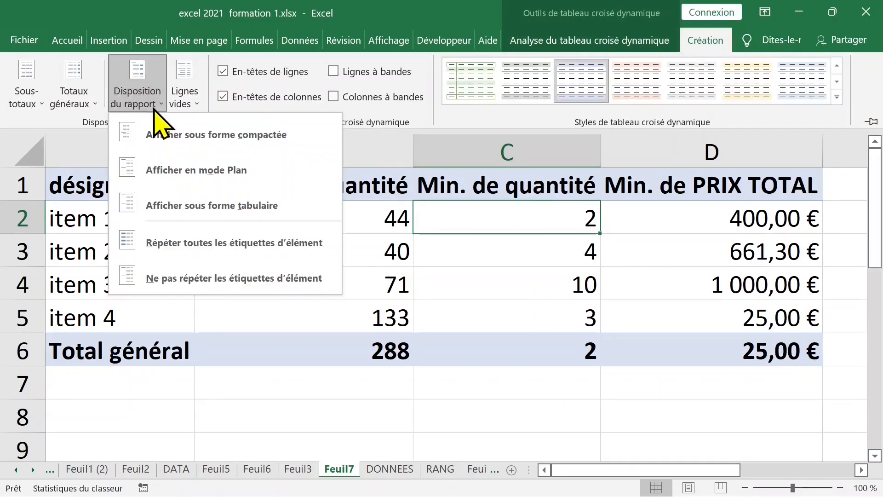
{"action": "left_click", "coordinate": [190, 205]}
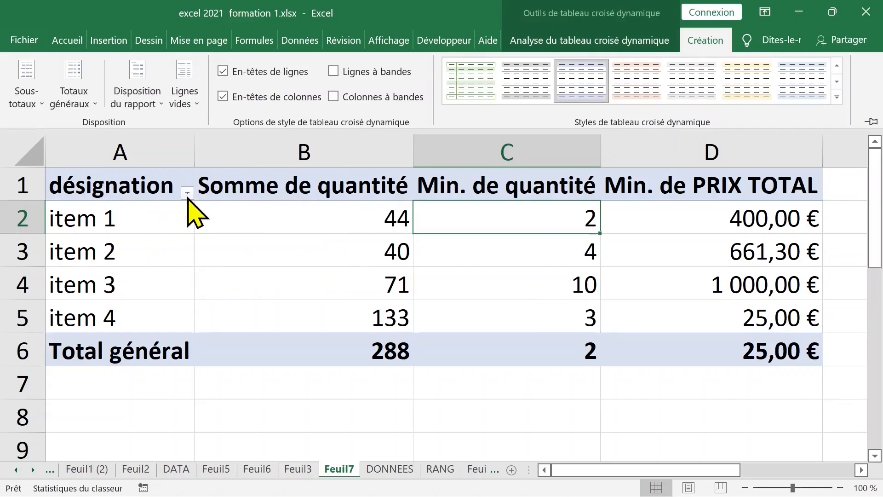
Examine the total quantity, minimum quantity and minimum total price of item 1 in the pivot table.
{"action": "left_click", "coordinate": [248, 255]}
{"action": "left_click", "coordinate": [322, 220]}
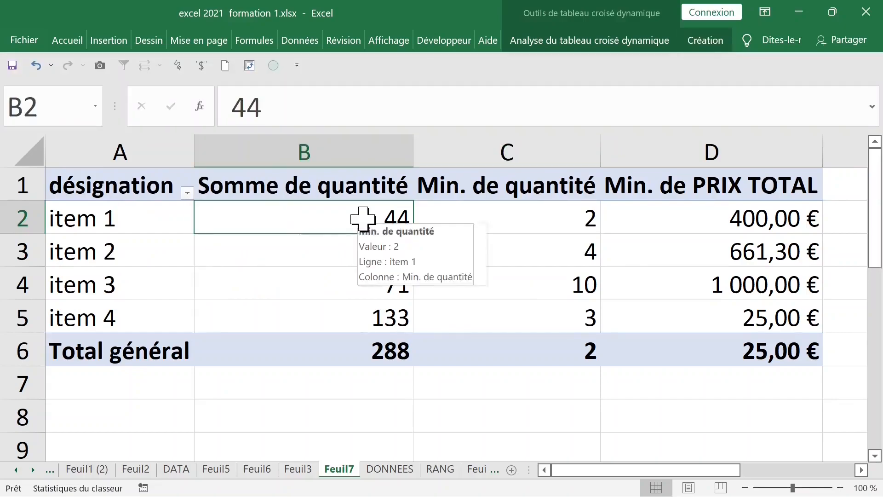
{"action": "left_click", "coordinate": [101, 220]}
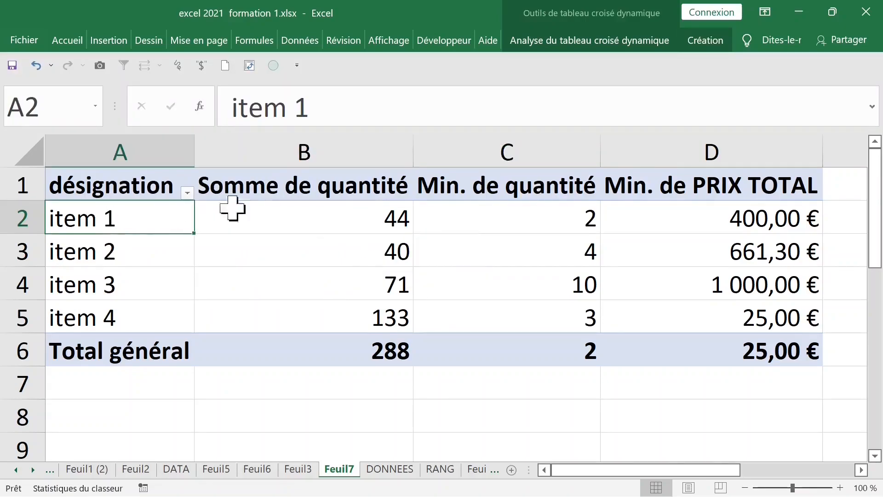
{"action": "left_click", "coordinate": [323, 210]}
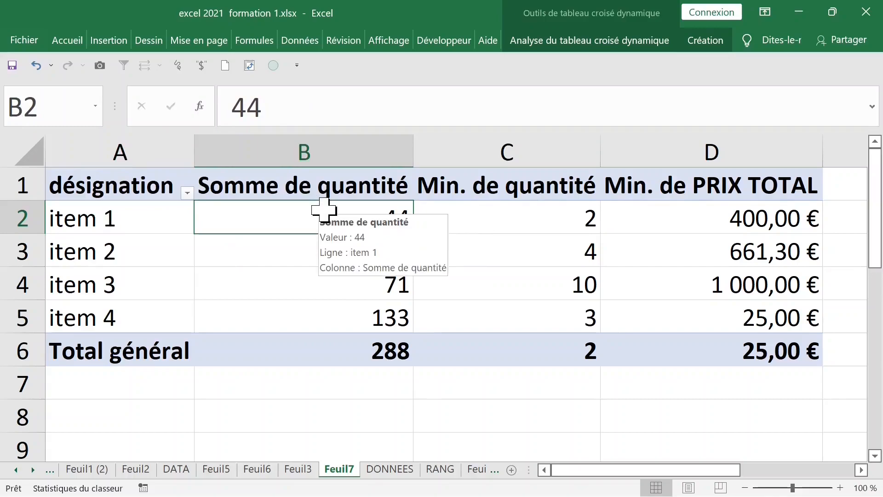
{"action": "left_click", "coordinate": [473, 216]}
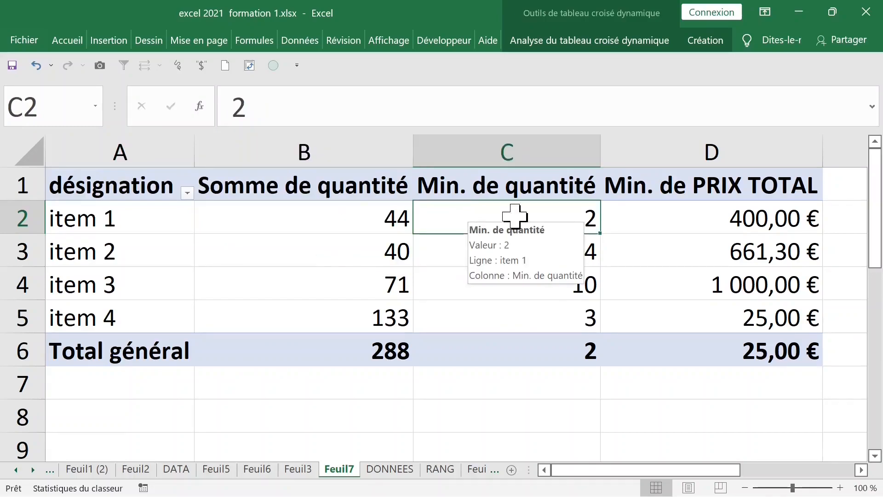
{"action": "left_click", "coordinate": [672, 218]}
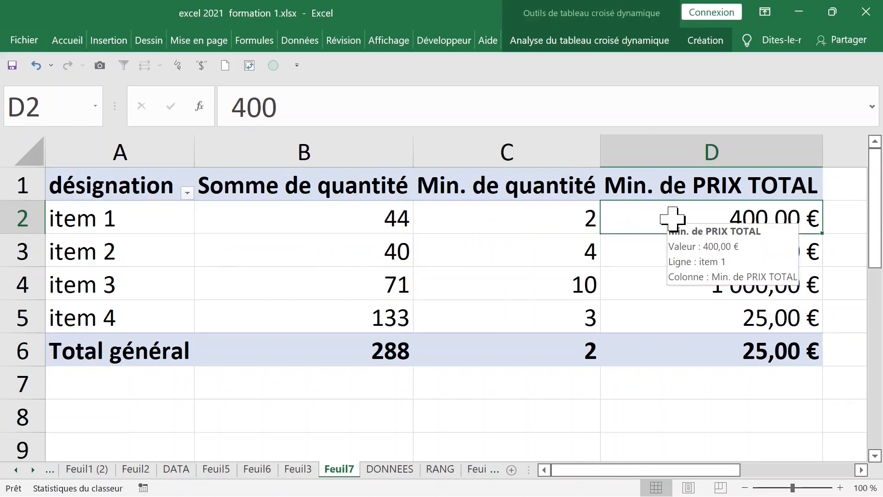
{"action": "left_click", "coordinate": [264, 243]}
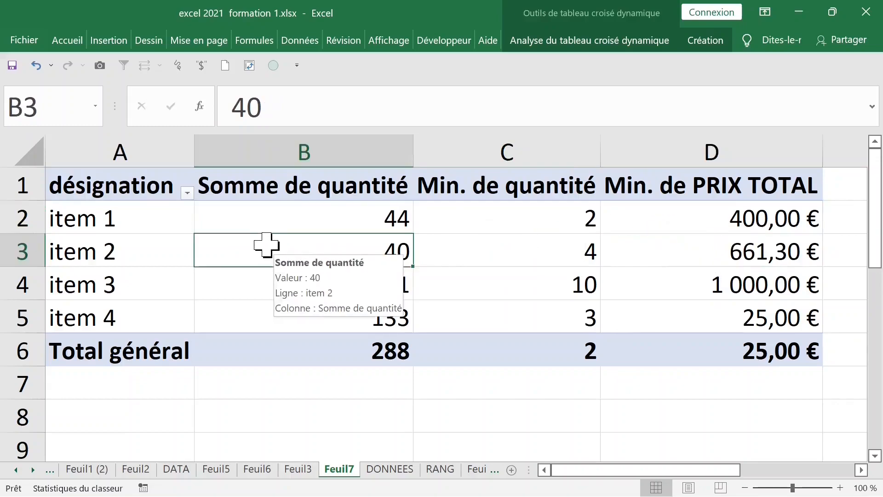
Remove Min. de quantité and Somme de quantité from the pivot table's Valeurs, add PRIX UNITAIRE and close the field list.
{"action": "left_click", "coordinate": [243, 220]}
{"action": "right_click", "coordinate": [247, 220]}
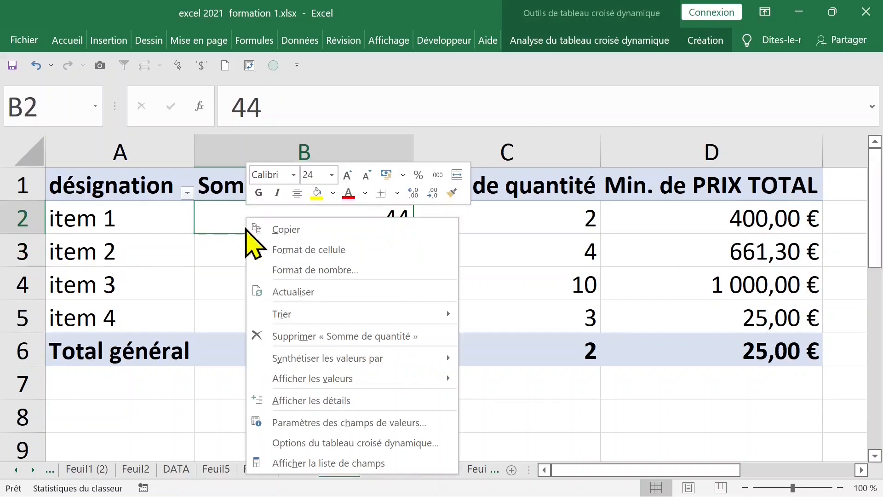
{"action": "left_click", "coordinate": [341, 464]}
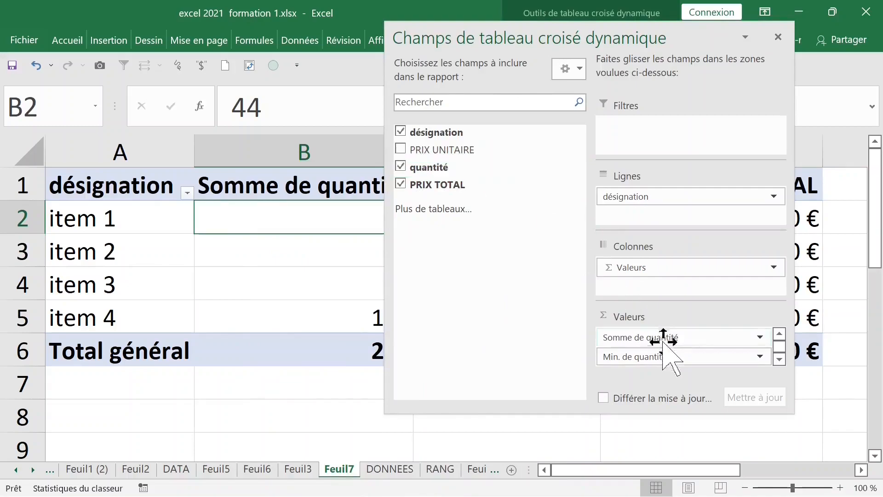
{"action": "left_click_drag", "start_coordinate": [676, 358], "coordinate": [315, 288]}
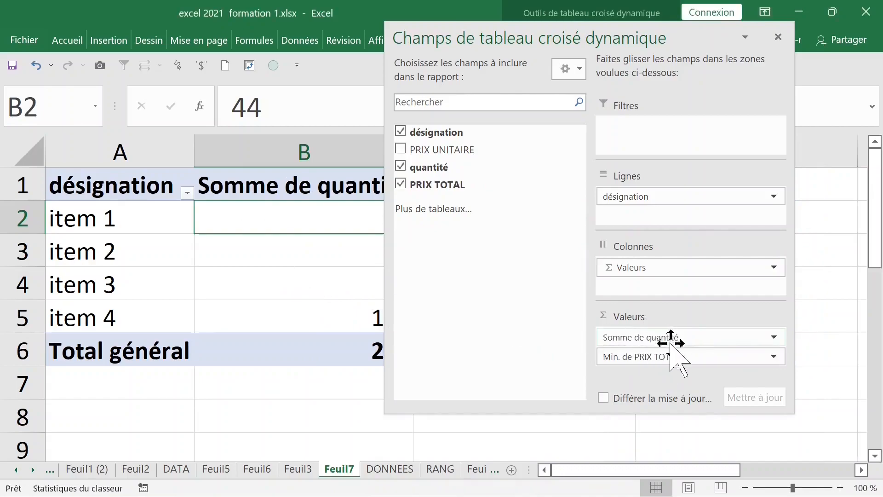
{"action": "left_click_drag", "start_coordinate": [670, 336], "coordinate": [347, 275]}
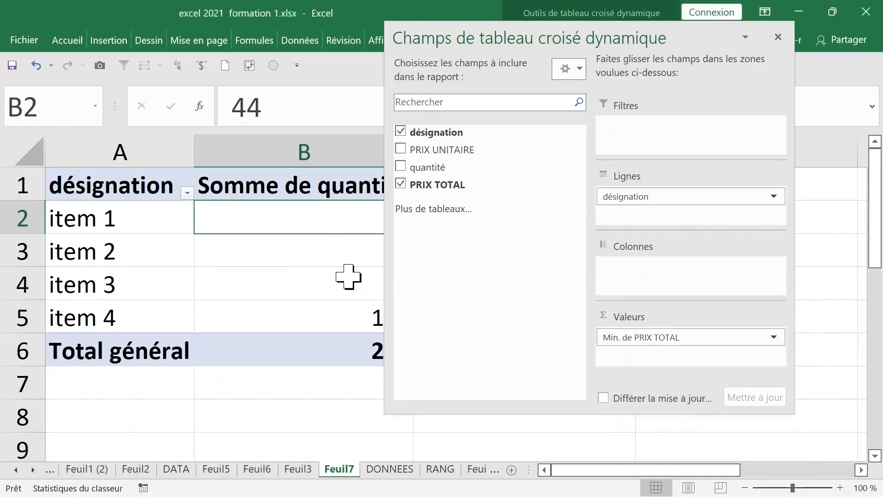
{"action": "left_click", "coordinate": [406, 152]}
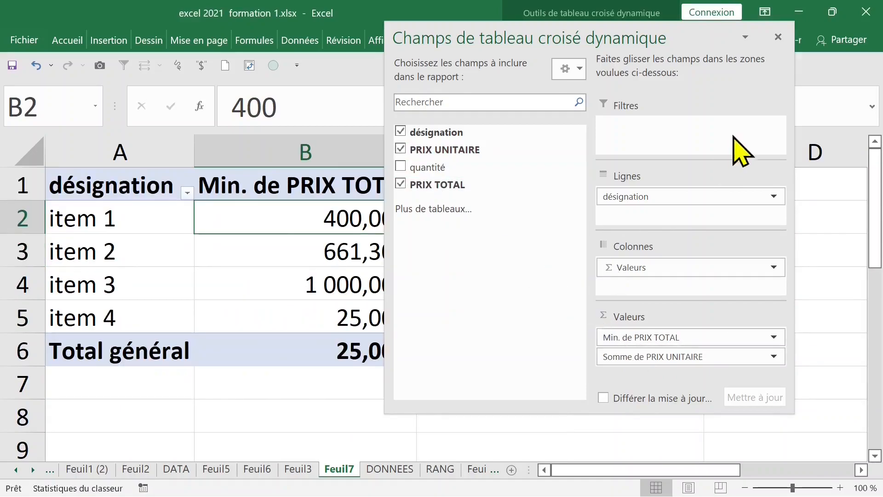
{"action": "left_click", "coordinate": [777, 37]}
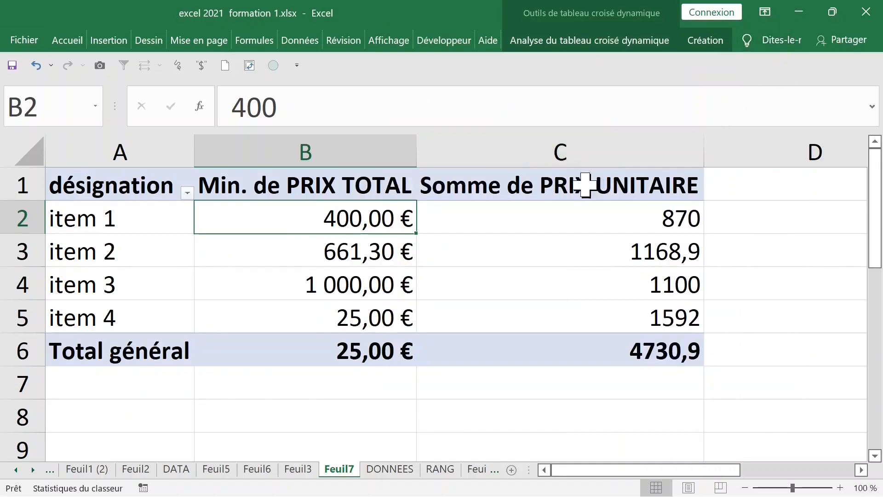
Reopen the pivot table's field list and remove Somme de PRIX UNITAIRE from Valeurs.
{"action": "left_click", "coordinate": [540, 188]}
{"action": "right_click", "coordinate": [540, 189]}
{"action": "key", "text": "Escape"}
{"action": "left_click", "coordinate": [626, 42]}
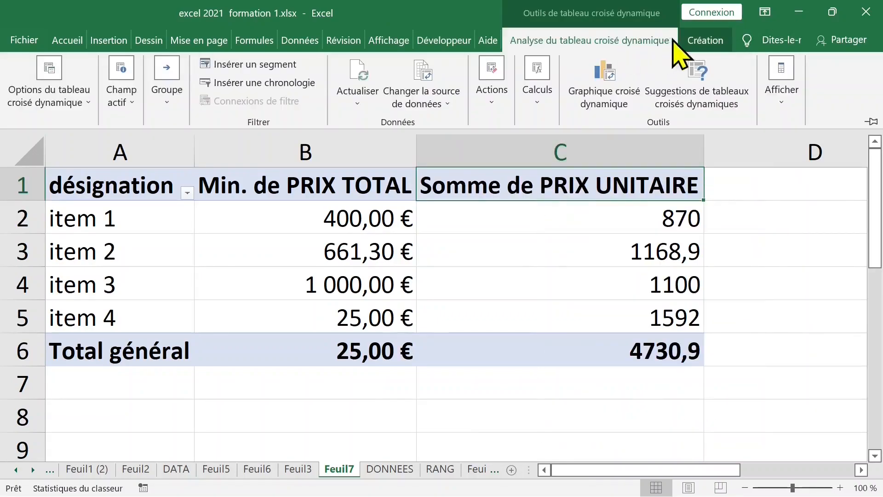
{"action": "left_click", "coordinate": [782, 108]}
{"action": "left_click", "coordinate": [779, 143]}
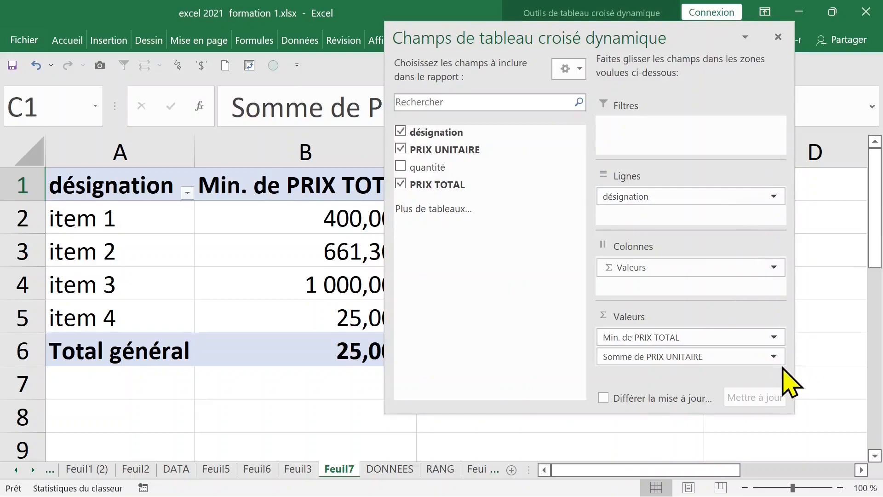
{"action": "left_click", "coordinate": [772, 356]}
{"action": "left_click", "coordinate": [767, 356]}
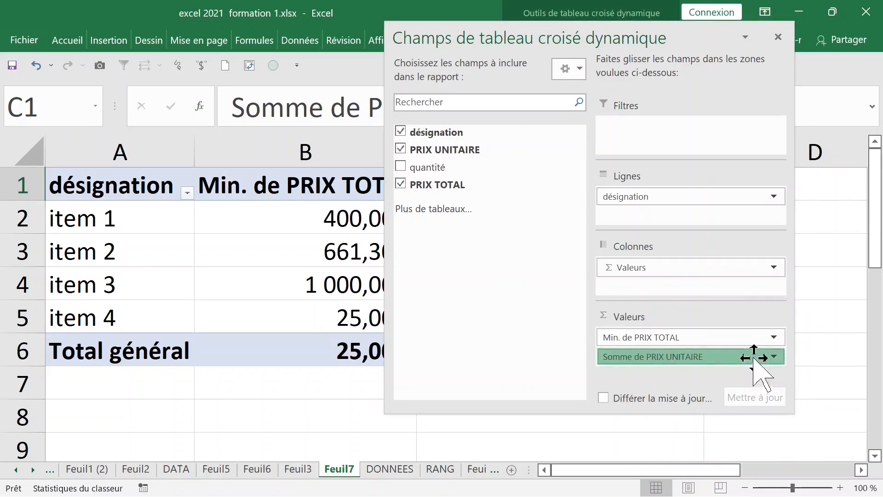
{"action": "left_click", "coordinate": [776, 358]}
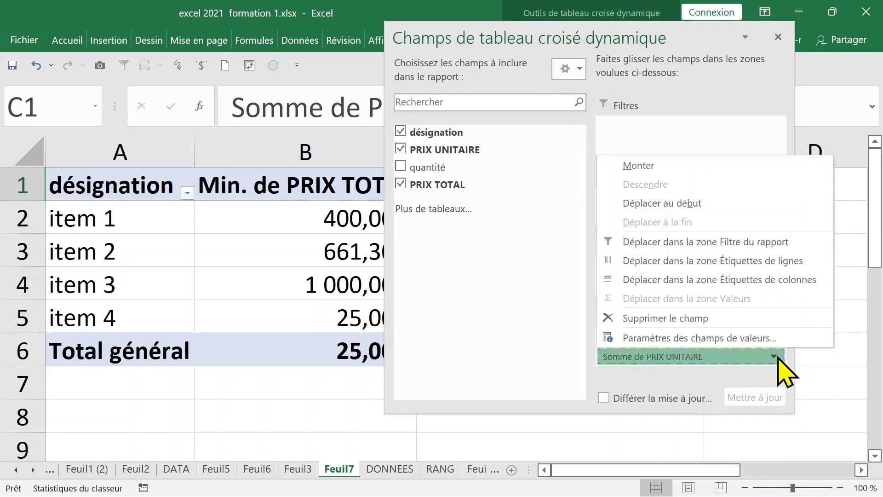
{"action": "left_click", "coordinate": [699, 318]}
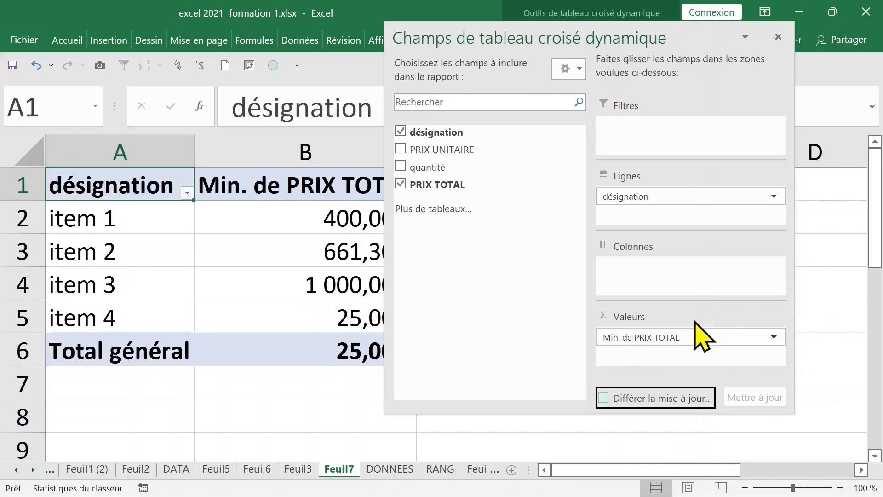
Change the value summary of Min. de PRIX TOTAL in the pivot table to Max.
{"action": "left_click", "coordinate": [634, 340]}
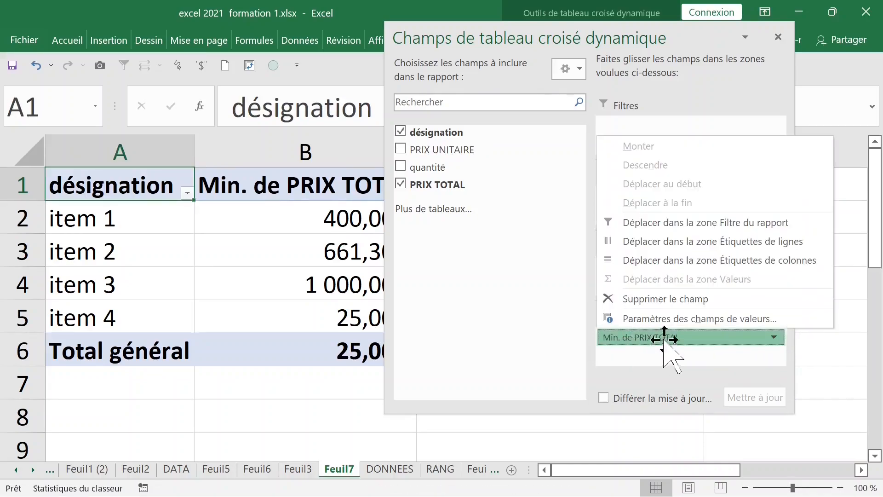
{"action": "left_click", "coordinate": [670, 319]}
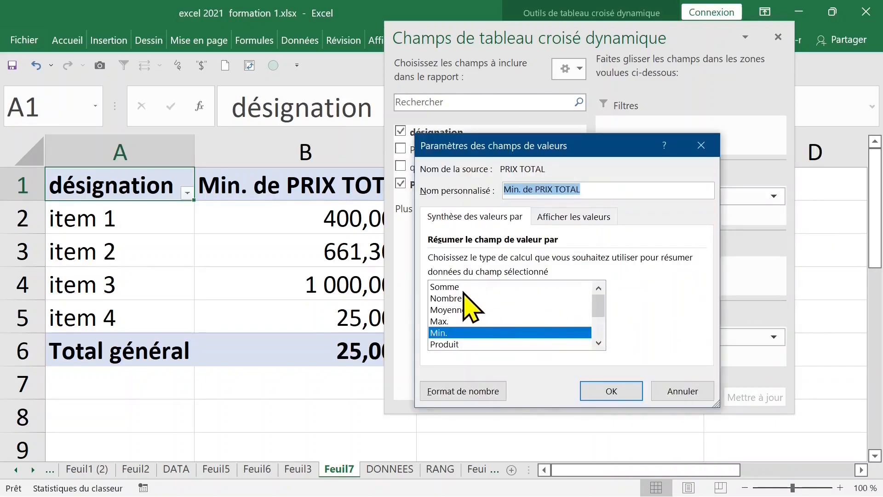
{"action": "left_click", "coordinate": [453, 321]}
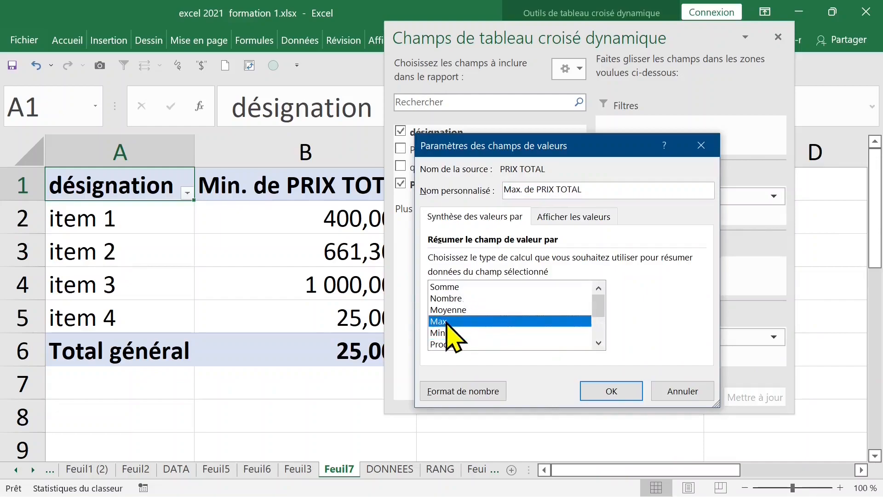
{"action": "left_click", "coordinate": [613, 391]}
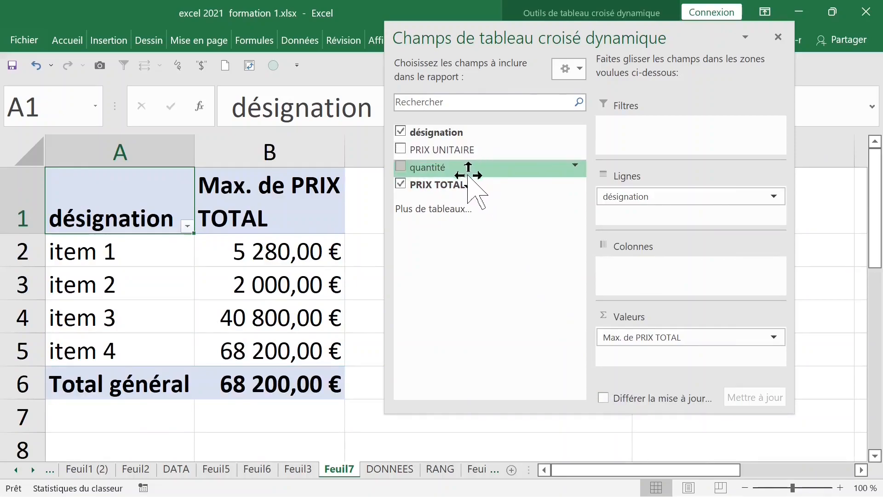
Replace Max. de PRIX TOTAL in the pivot table's Valeurs with PRIX UNITAIRE added twice, and close the field list.
{"action": "left_click", "coordinate": [774, 341]}
{"action": "left_click", "coordinate": [676, 300]}
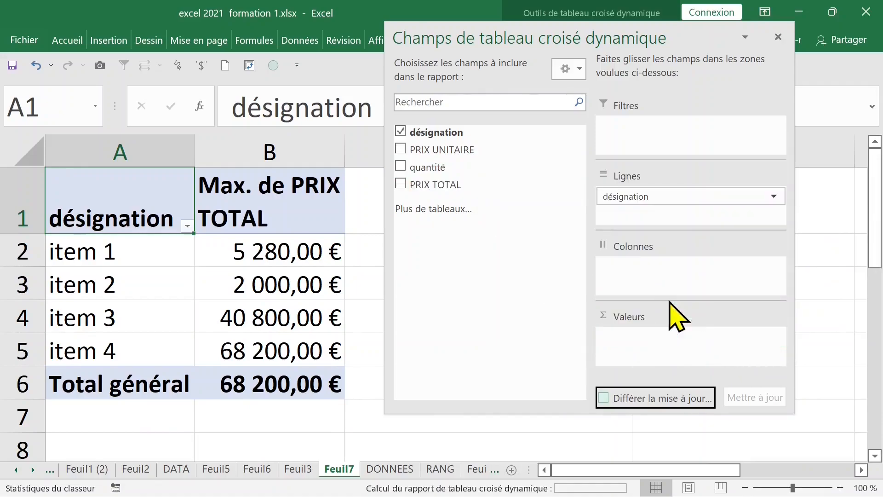
{"action": "left_click_drag", "start_coordinate": [455, 148], "coordinate": [662, 339]}
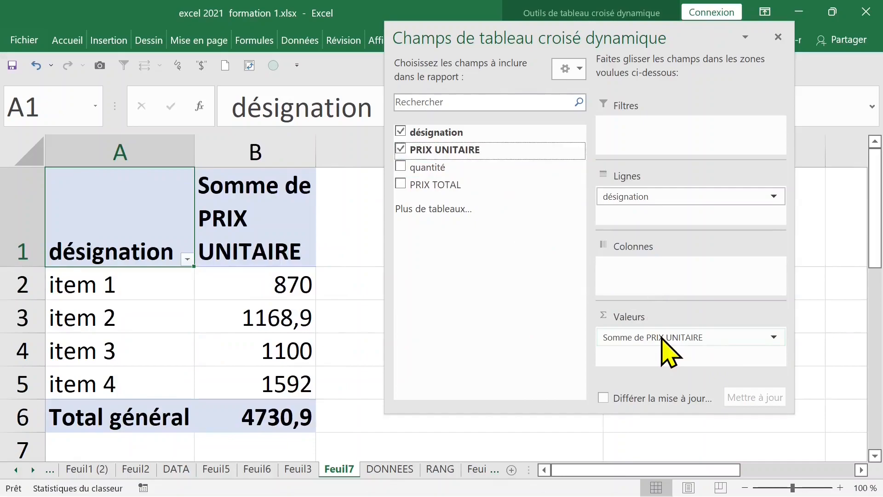
{"action": "left_click_drag", "start_coordinate": [466, 152], "coordinate": [671, 361]}
{"action": "left_click_drag", "start_coordinate": [476, 152], "coordinate": [681, 379]}
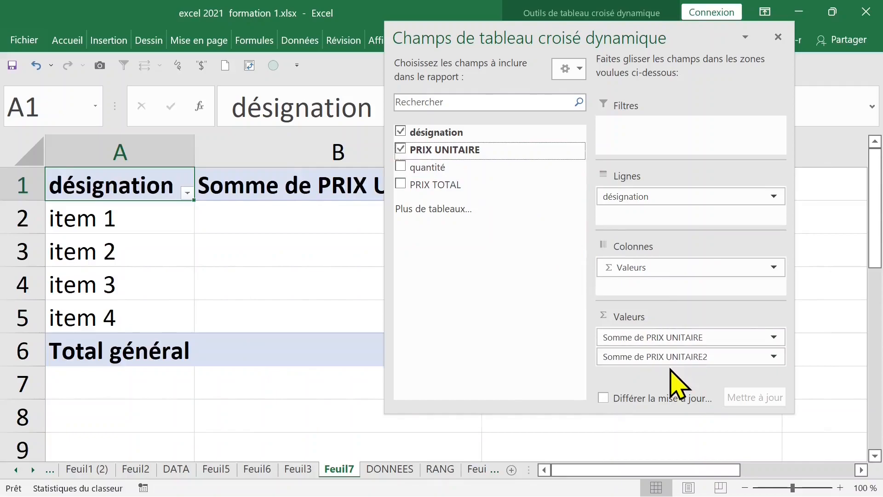
{"action": "left_click", "coordinate": [778, 37]}
Summarize the first PRIX UNITAIRE value column by Max.
{"action": "left_click", "coordinate": [415, 186]}
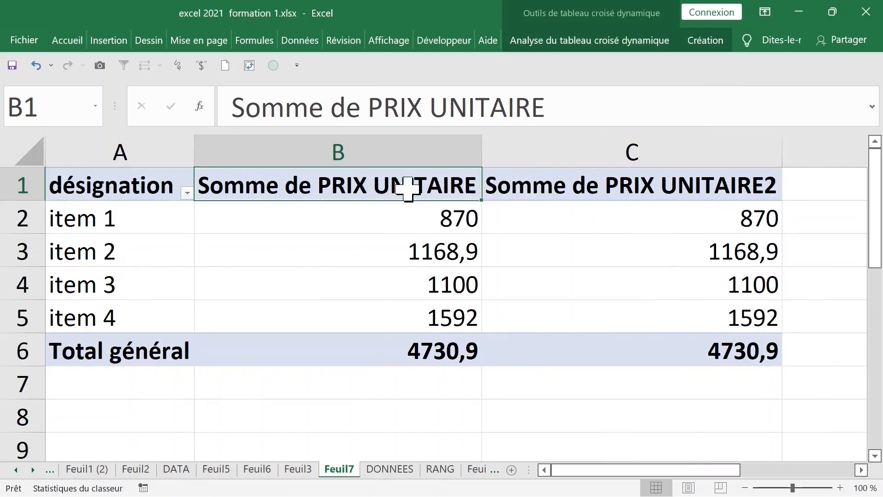
{"action": "double_click", "coordinate": [399, 189]}
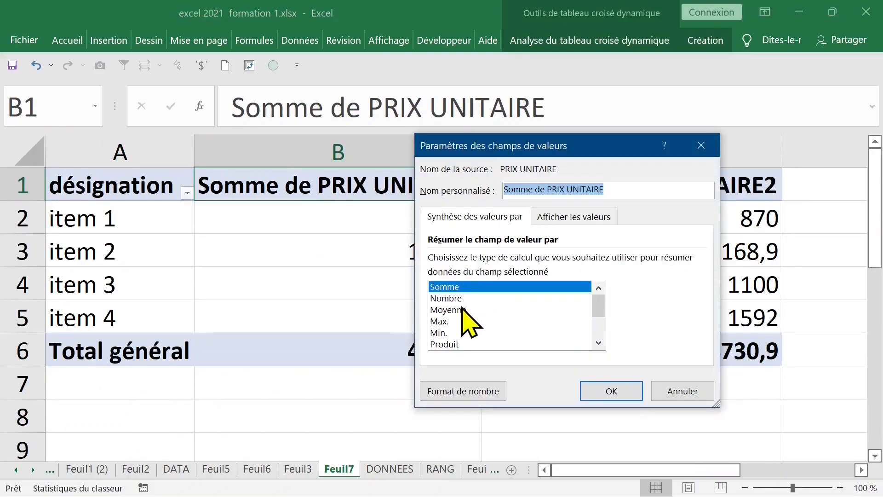
{"action": "left_click", "coordinate": [442, 321]}
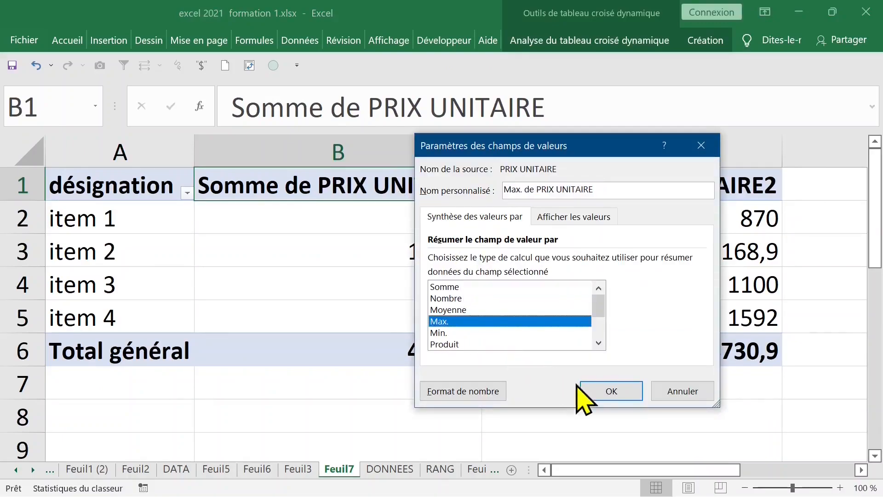
{"action": "left_click", "coordinate": [591, 392]}
Summarize the second PRIX UNITAIRE value column by Min.
{"action": "left_click", "coordinate": [572, 181]}
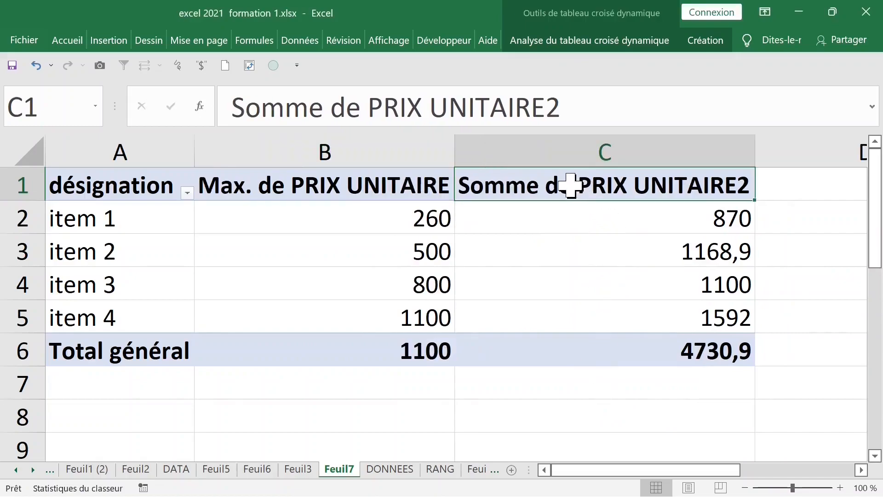
{"action": "double_click", "coordinate": [562, 181]}
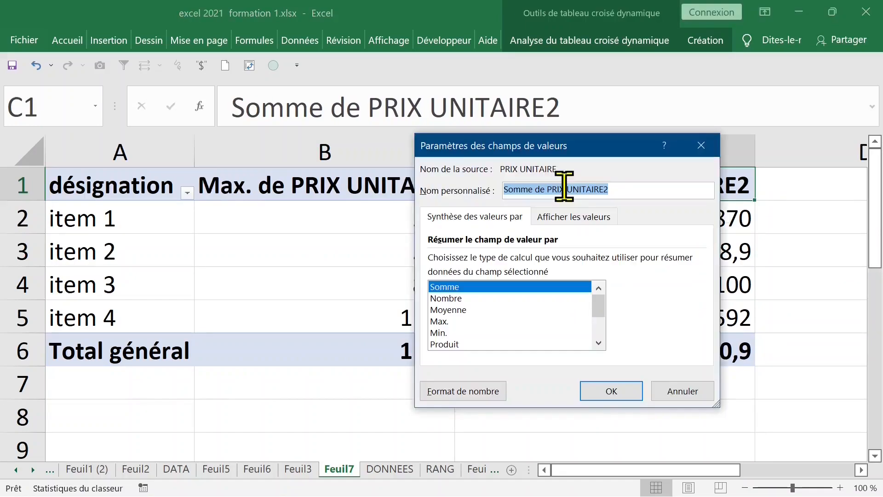
{"action": "left_click", "coordinate": [444, 333]}
{"action": "left_click", "coordinate": [625, 392]}
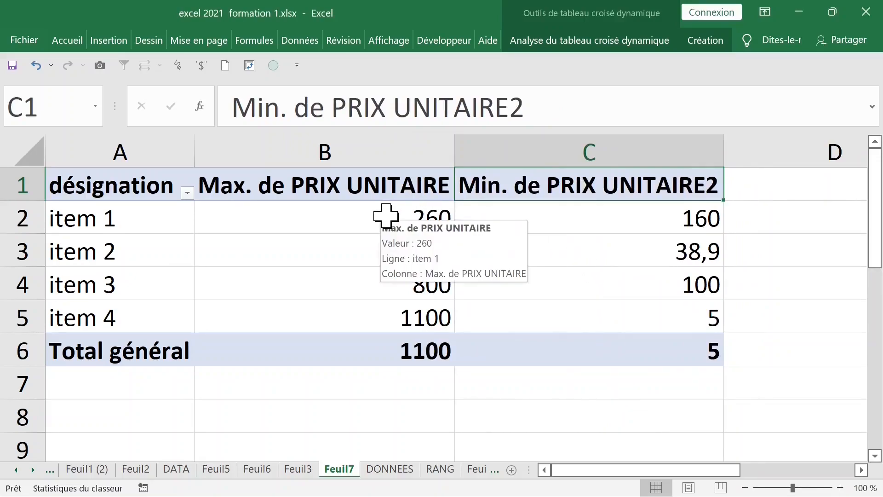
Apply the Monétaire number format with two decimals and the € symbol to the Max. de PRIX UNITAIRE values.
{"action": "left_click", "coordinate": [132, 215]}
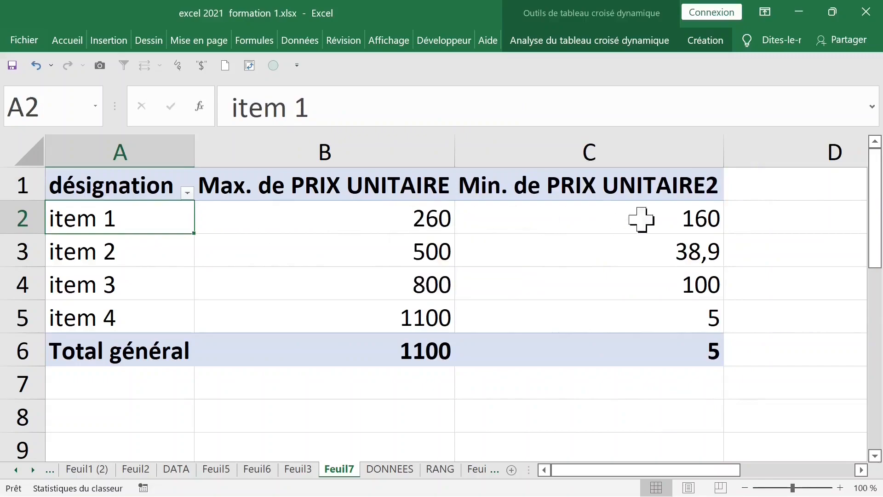
{"action": "left_click", "coordinate": [684, 217]}
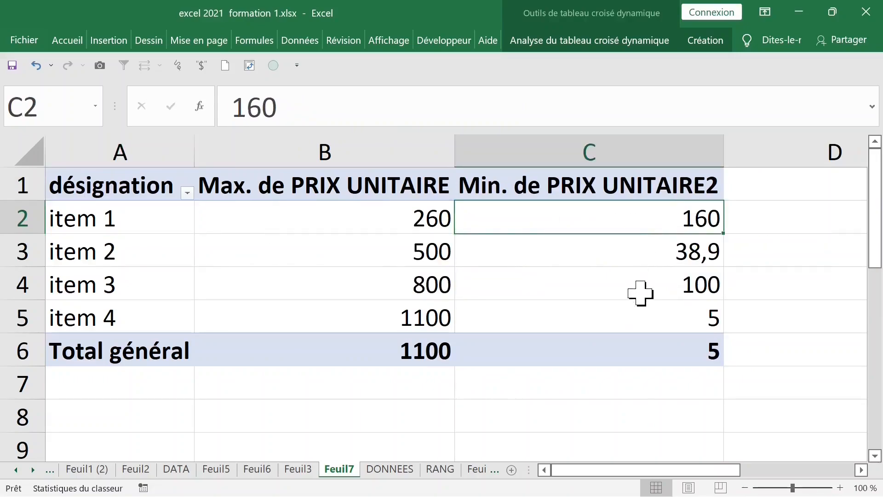
{"action": "left_click", "coordinate": [418, 224]}
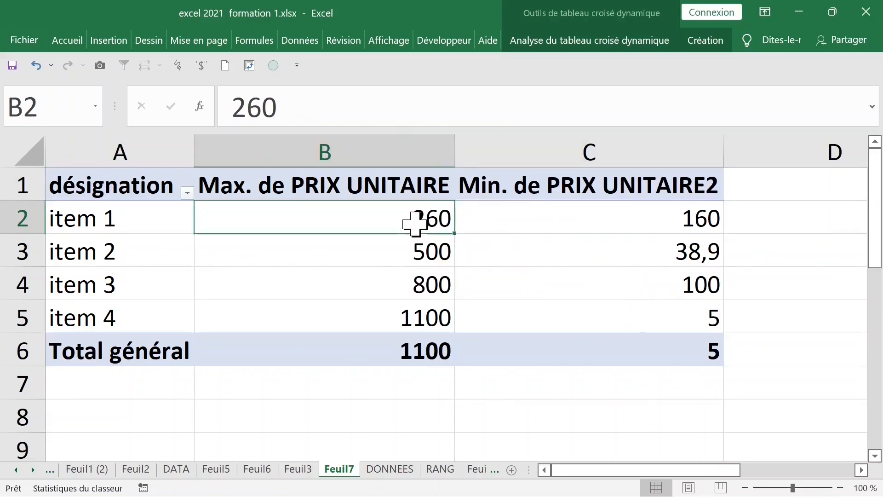
{"action": "right_click", "coordinate": [376, 219]}
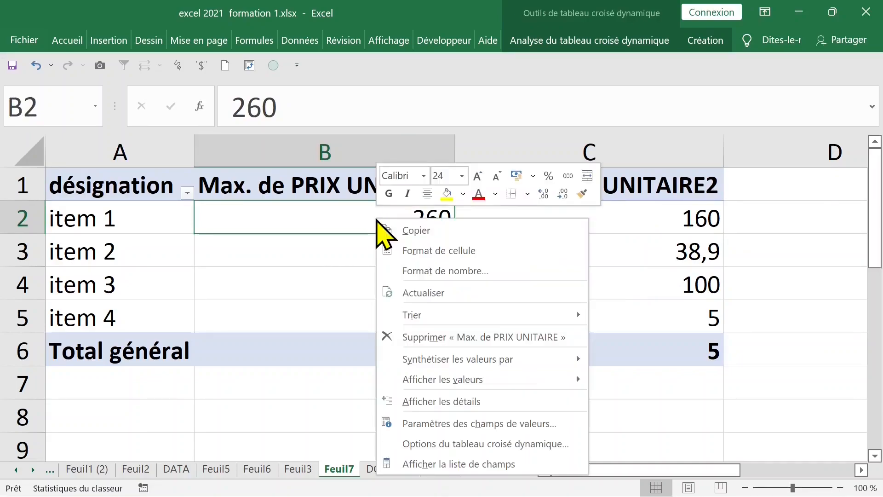
{"action": "left_click", "coordinate": [451, 271]}
{"action": "left_click", "coordinate": [268, 149]}
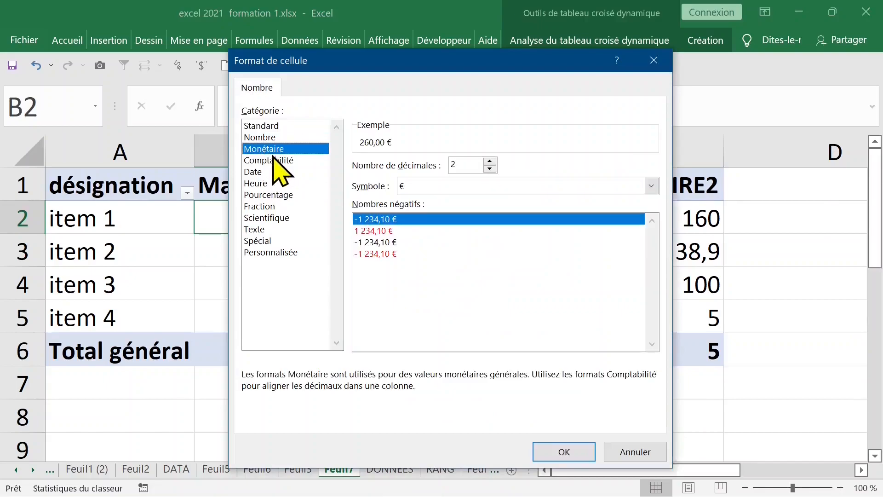
{"action": "left_click", "coordinate": [574, 453]}
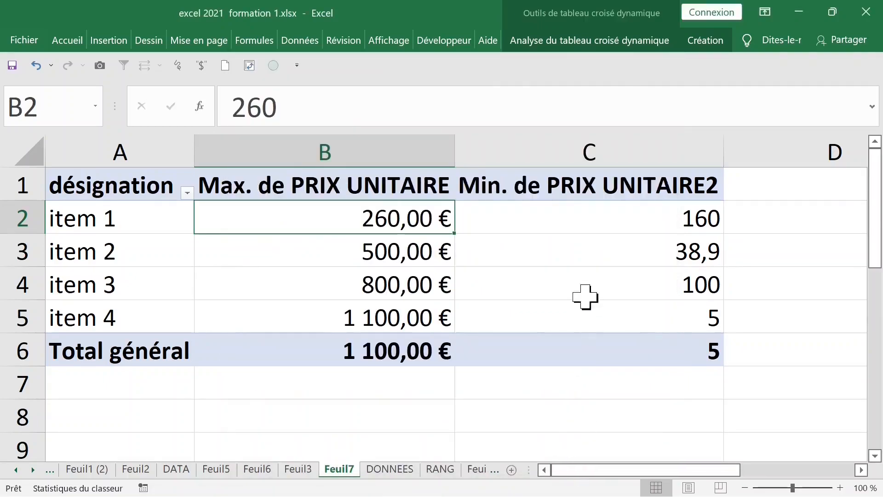
Apply the Monétaire number format with two decimals and the € symbol to the Min. de PRIX UNITAIRE2 values.
{"action": "left_click", "coordinate": [590, 214]}
{"action": "right_click", "coordinate": [566, 220]}
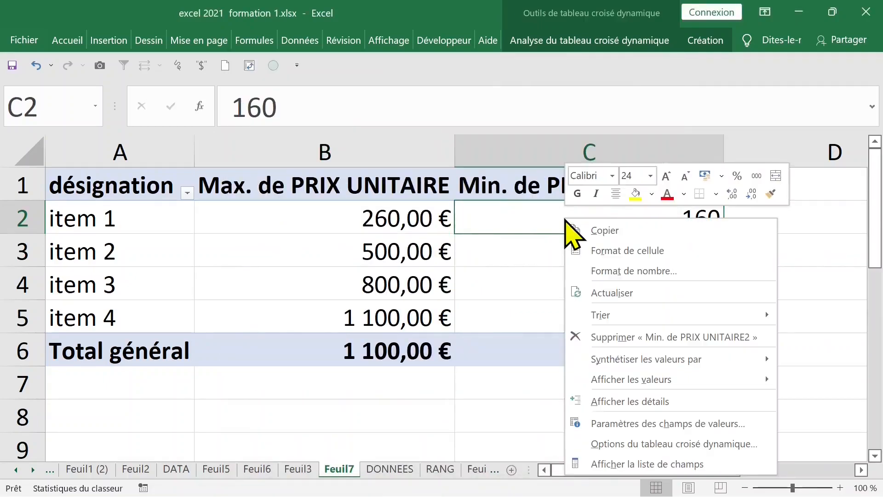
{"action": "left_click", "coordinate": [671, 272]}
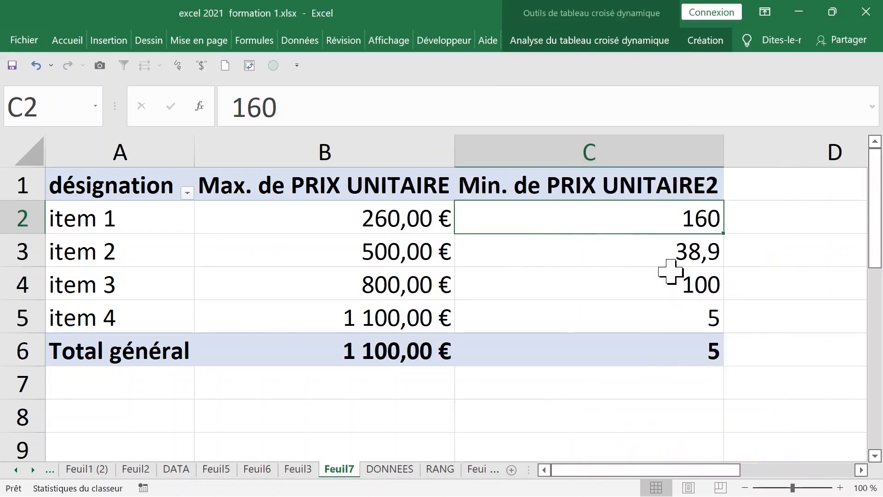
{"action": "left_click", "coordinate": [462, 139]}
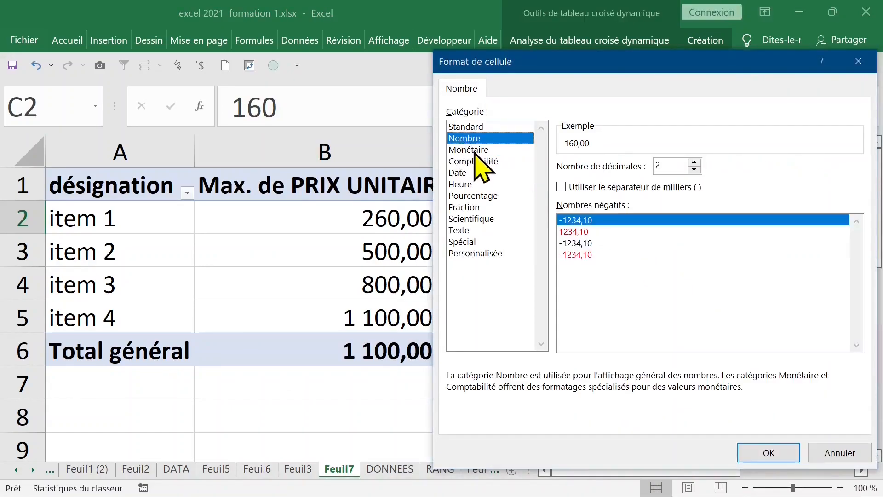
{"action": "left_click", "coordinate": [475, 150]}
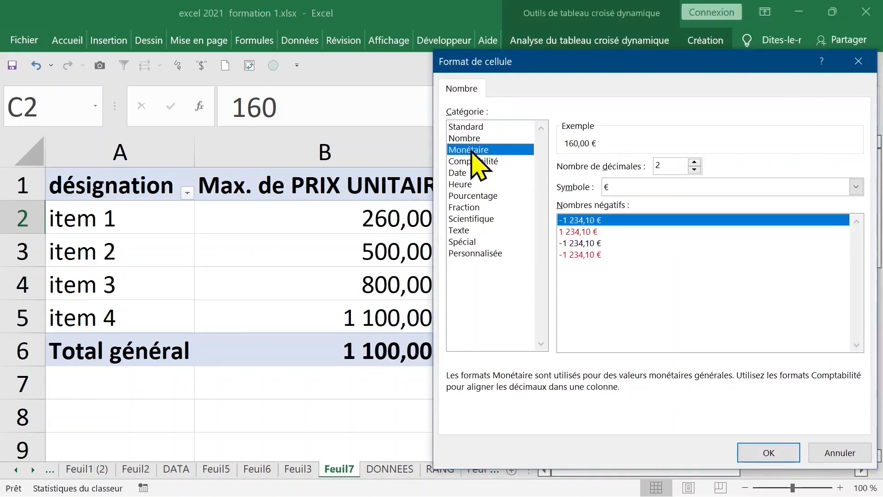
{"action": "left_click", "coordinate": [766, 453]}
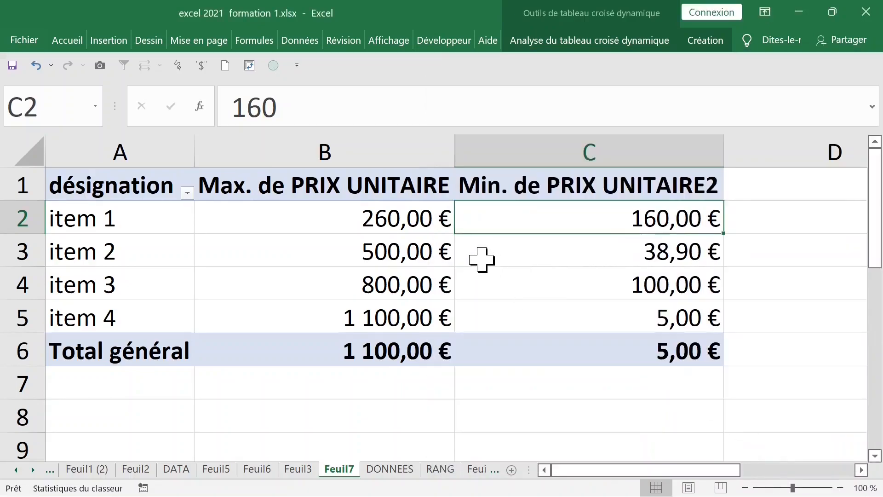
Change the summary of the Min. de PRIX UNITAIRE2 column to Moyenne.
{"action": "mouse_move", "coordinate": [482, 260]}
{"action": "left_click", "coordinate": [429, 243]}
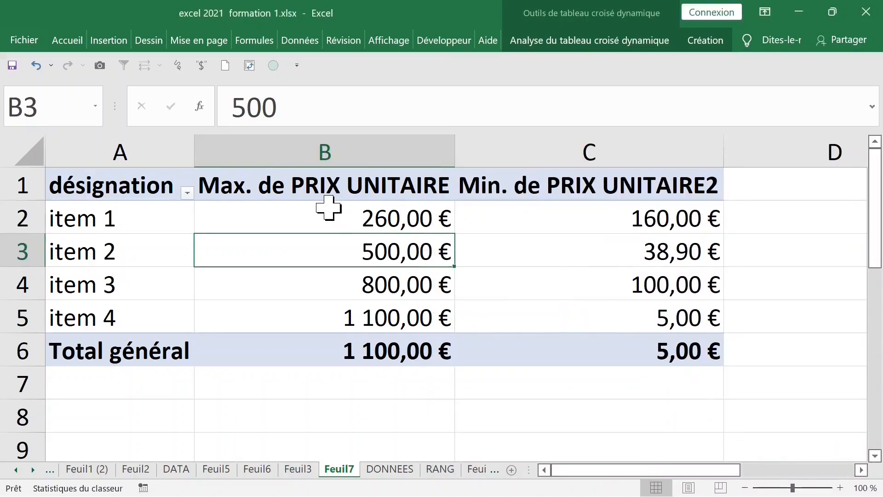
{"action": "left_click", "coordinate": [328, 208]}
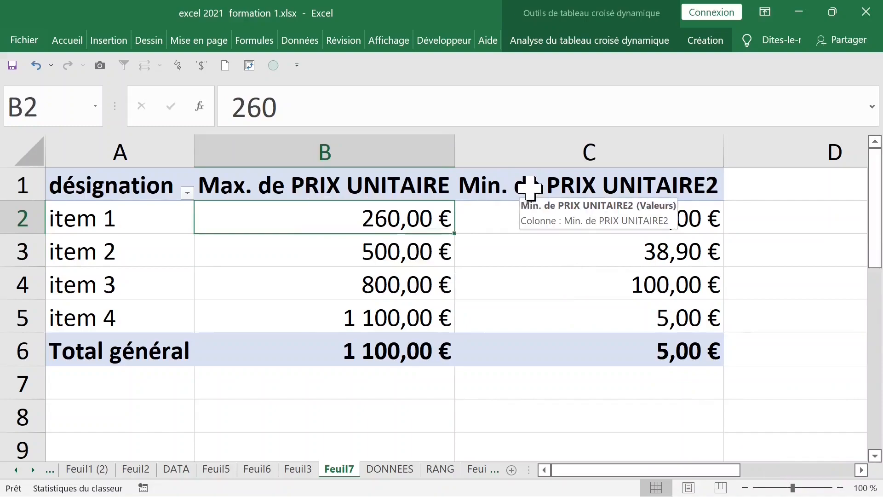
{"action": "left_click", "coordinate": [508, 187]}
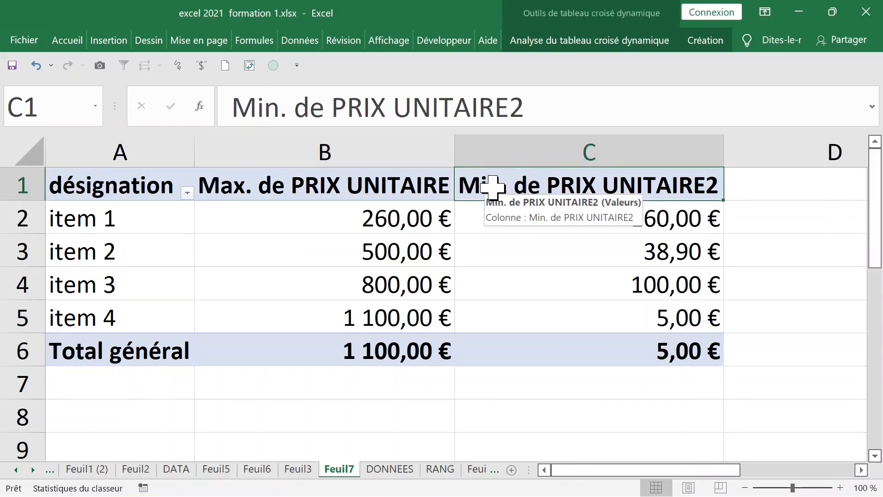
{"action": "double_click", "coordinate": [495, 189]}
{"action": "left_click", "coordinate": [460, 298]}
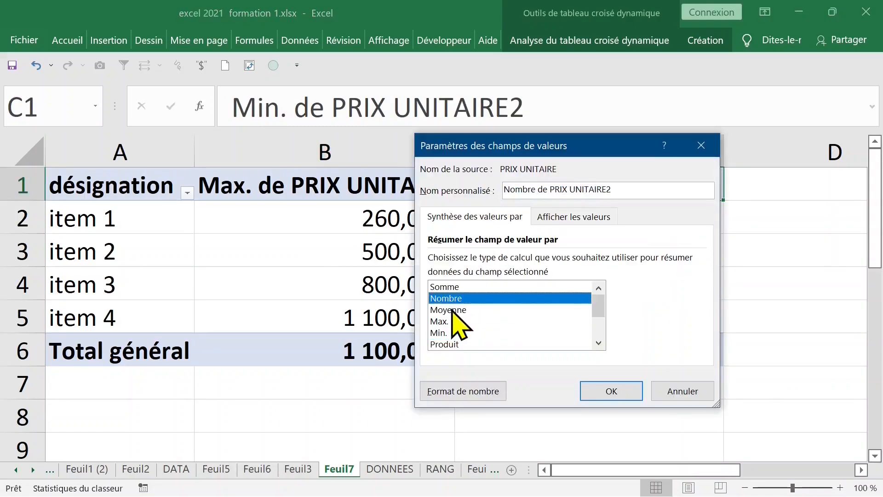
{"action": "left_click", "coordinate": [455, 309]}
{"action": "left_click", "coordinate": [598, 392]}
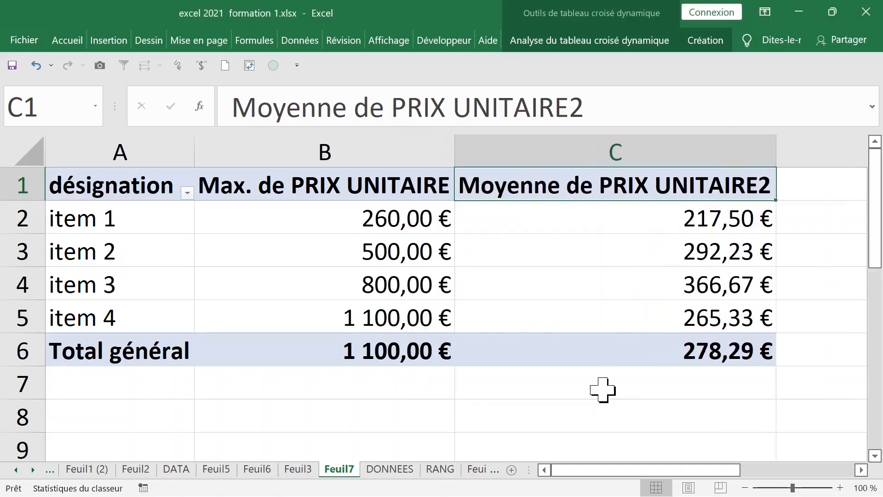
{"action": "left_click", "coordinate": [689, 282]}
{"action": "left_click", "coordinate": [682, 243]}
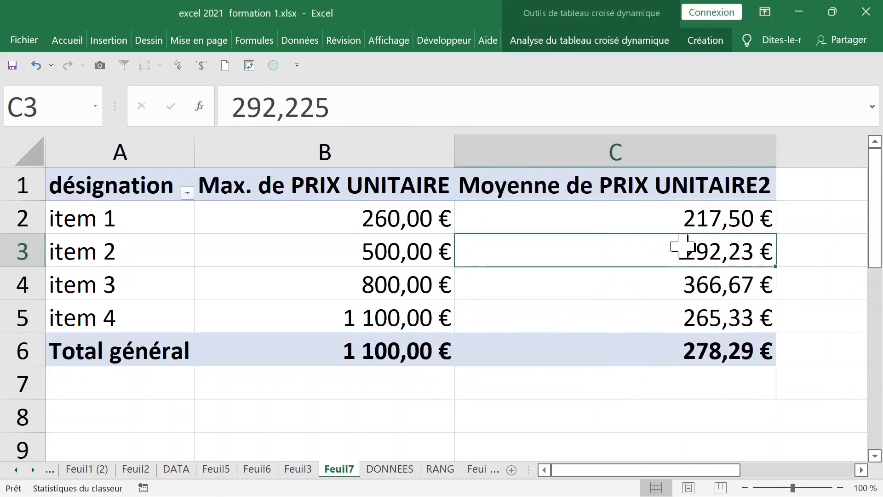
{"action": "left_click", "coordinate": [322, 197]}
{"action": "left_click", "coordinate": [316, 221]}
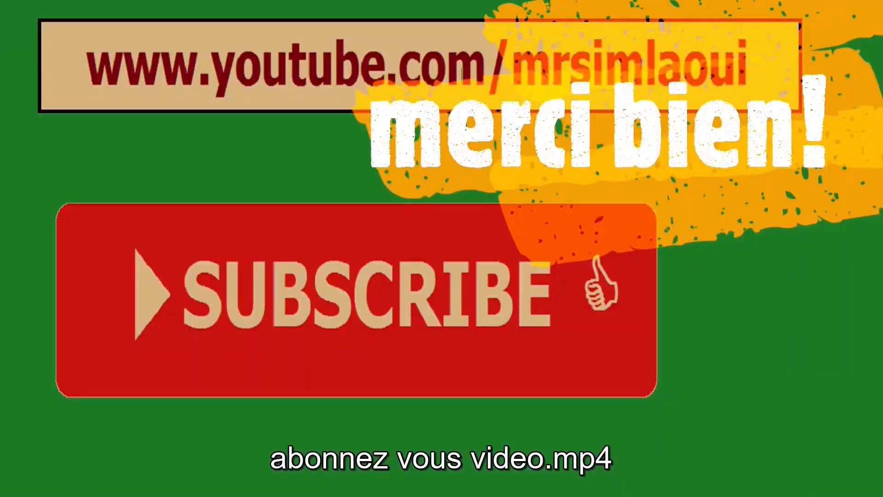